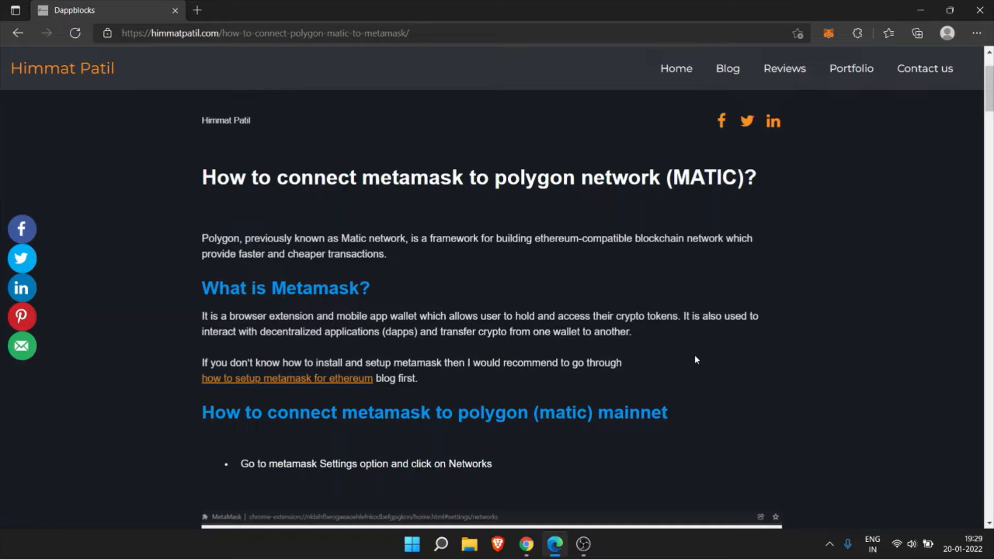
Switch to Chrome and open the form for adding a custom network in the MetaMask wallet
{"action": "left_click", "coordinate": [526, 544]}
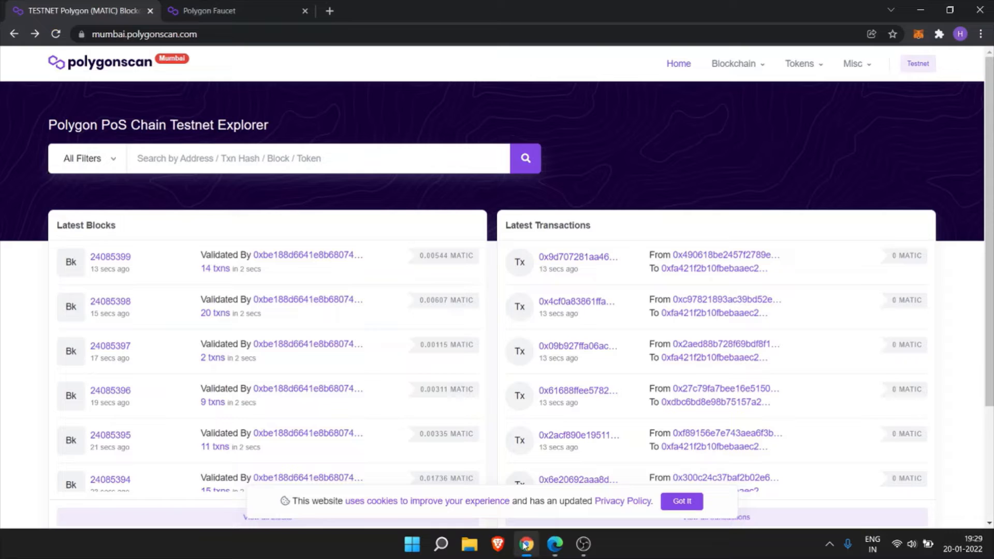
{"action": "left_click", "coordinate": [919, 35]}
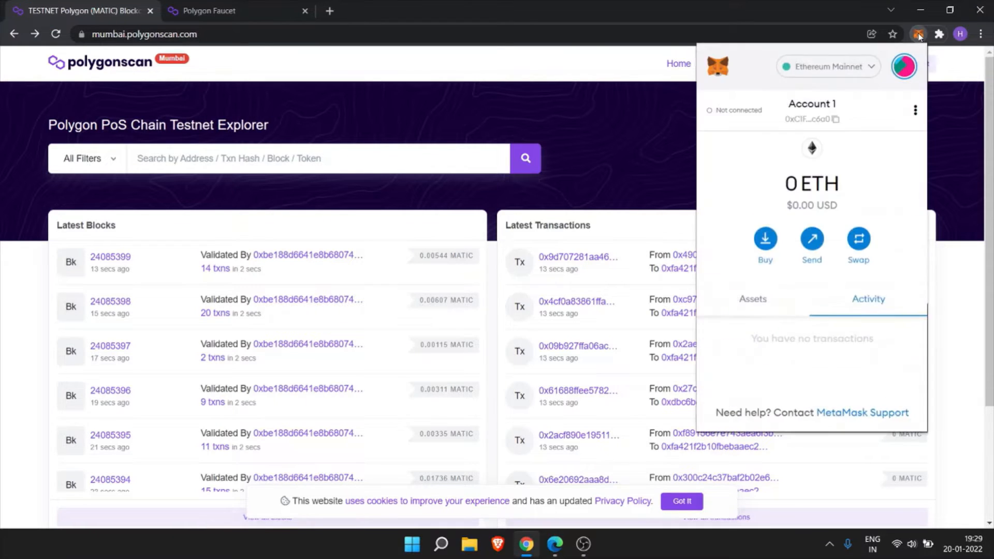
{"action": "left_click", "coordinate": [862, 70]}
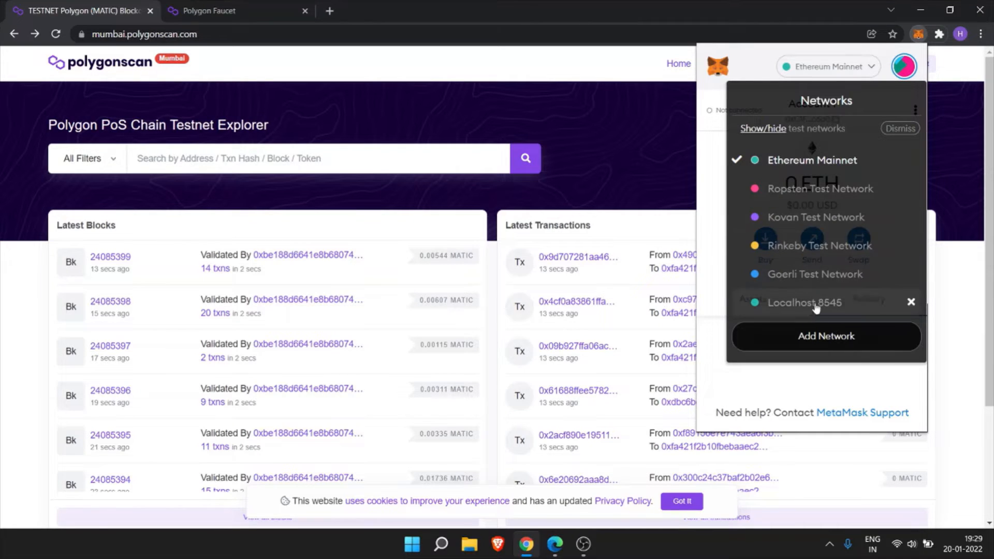
{"action": "left_click", "coordinate": [810, 338]}
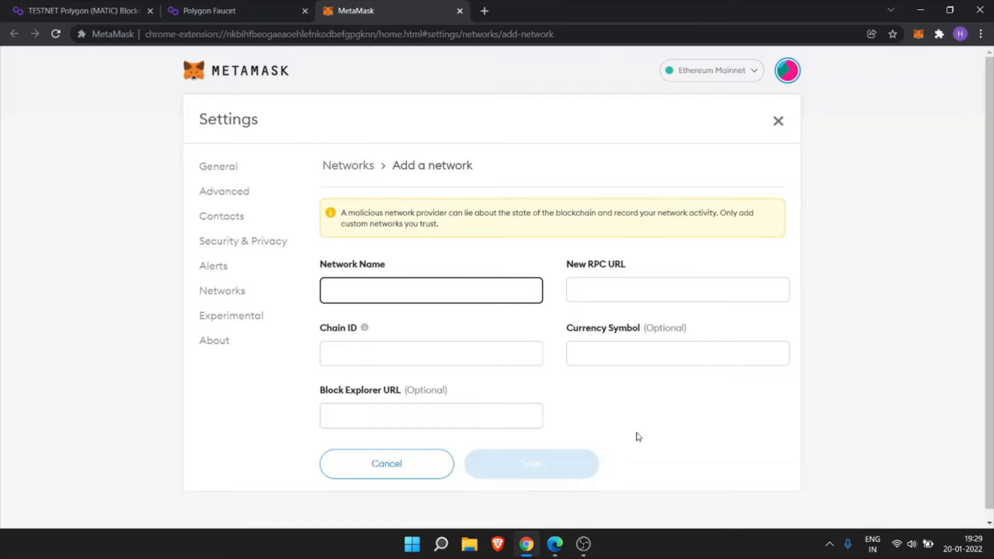
Copy the mainnet network name "Polygon Mainnet" from the blog article in Edge into MetaMask's Network Name in Chrome
{"action": "left_click", "coordinate": [554, 545]}
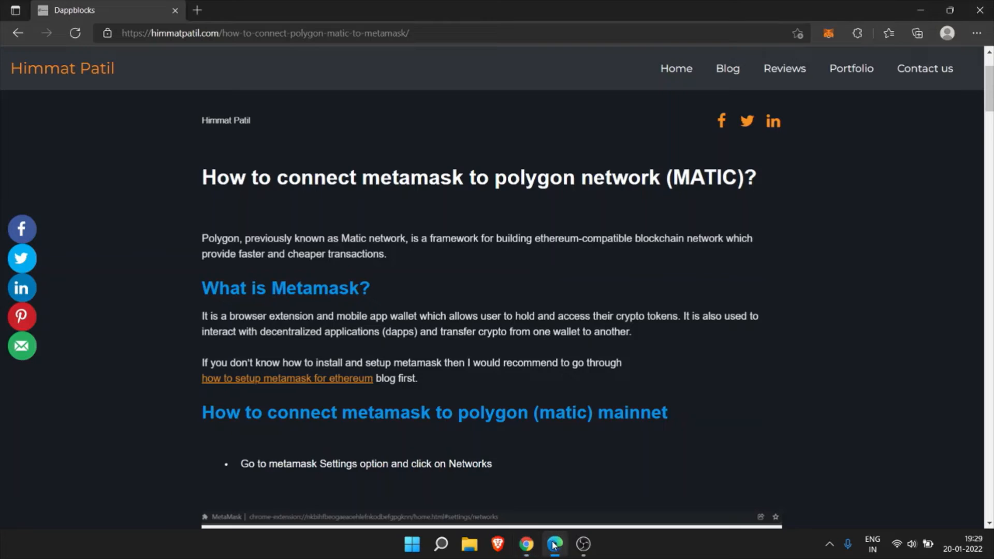
{"action": "scroll", "coordinate": [688, 275], "scroll_direction": "down", "scroll_amount": 10}
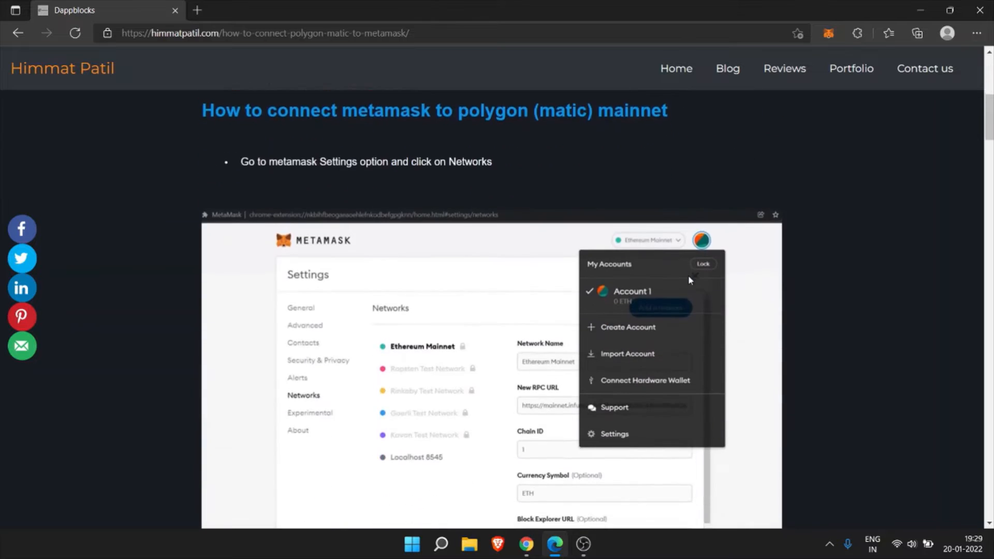
{"action": "scroll", "coordinate": [689, 280], "scroll_direction": "down", "scroll_amount": 1}
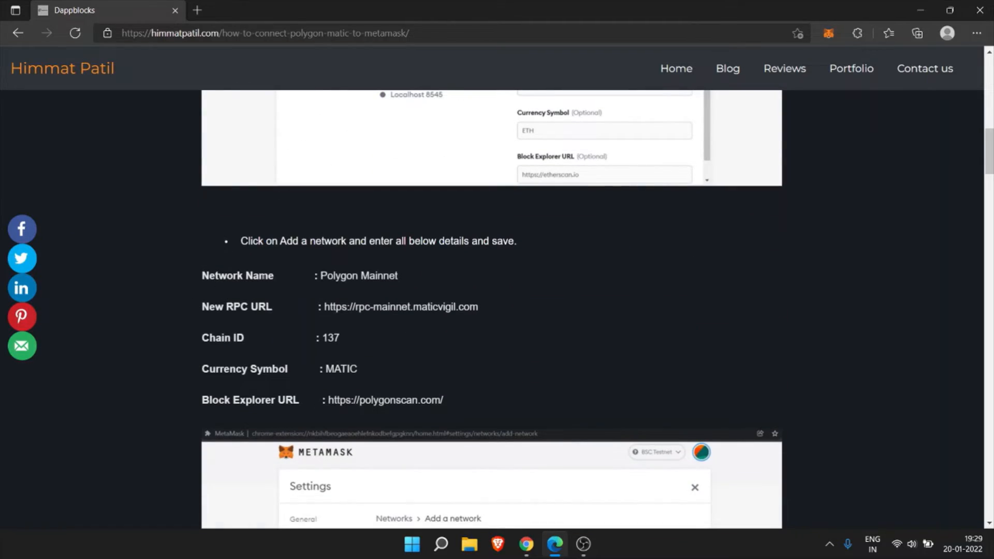
{"action": "left_click_drag", "start_coordinate": [321, 275], "coordinate": [402, 276]}
{"action": "key", "text": "ctrl+c"}
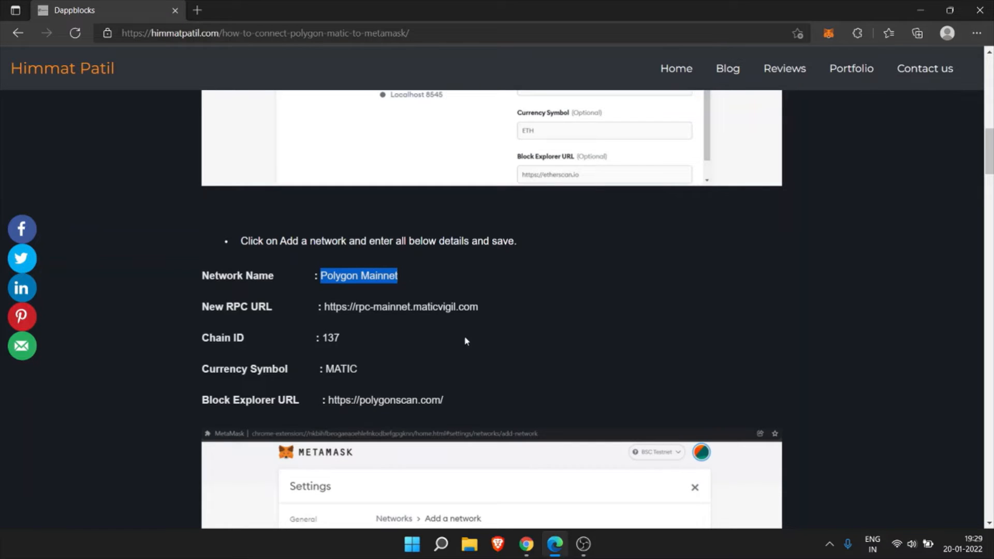
{"action": "left_click", "coordinate": [531, 545]}
{"action": "left_click", "coordinate": [477, 299]}
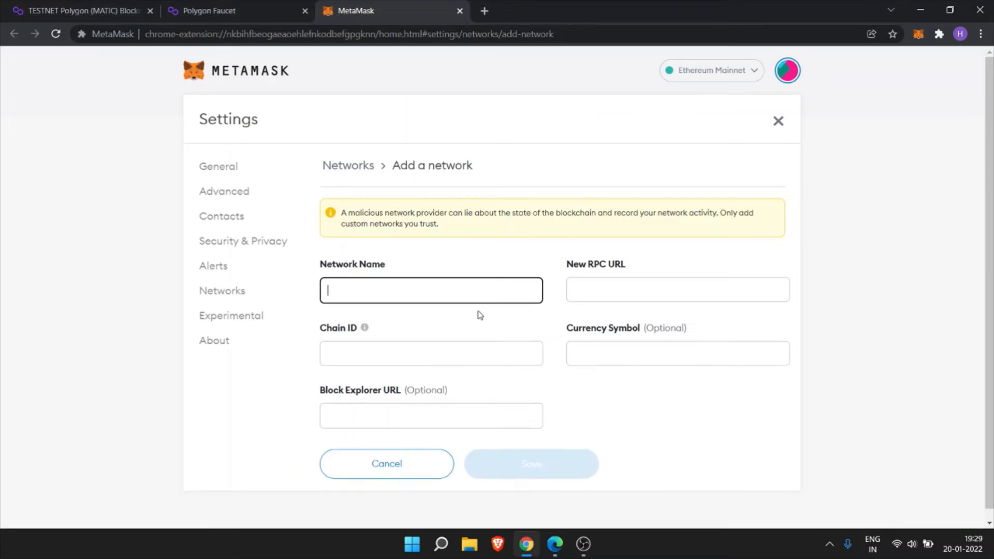
{"action": "key", "text": "ctrl+v"}
{"action": "left_click", "coordinate": [568, 290]}
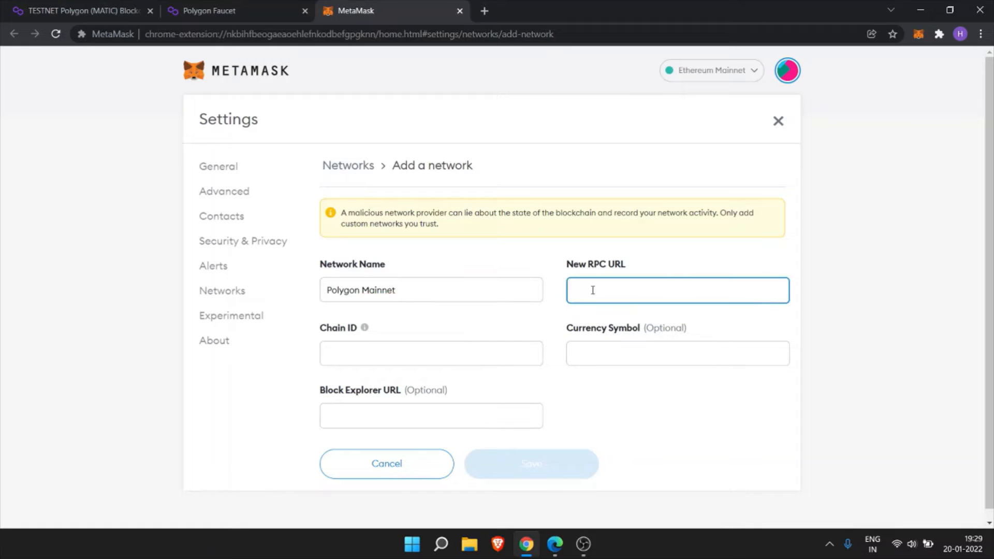
{"action": "left_click", "coordinate": [555, 545]}
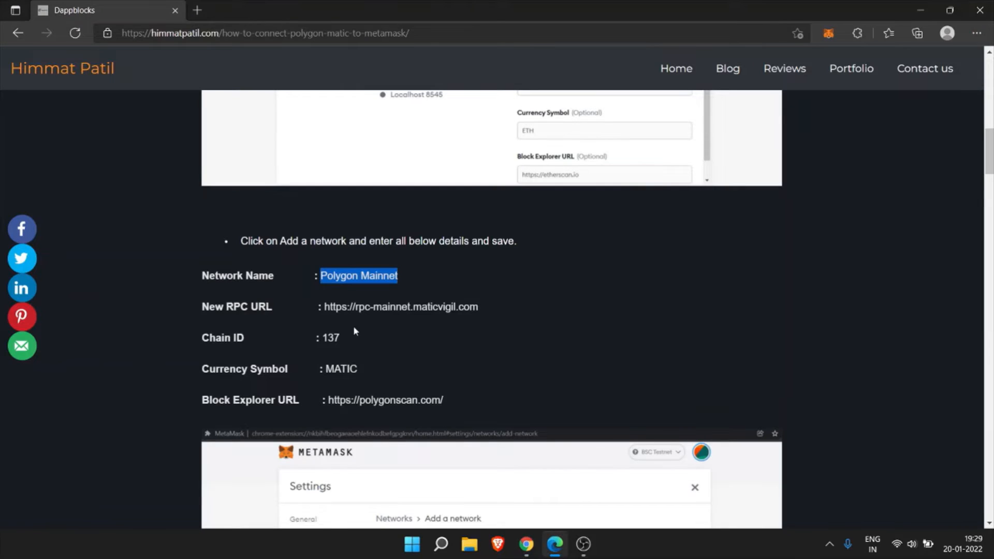
{"action": "left_click_drag", "start_coordinate": [325, 307], "coordinate": [479, 306]}
{"action": "key", "text": "ctrl+c"}
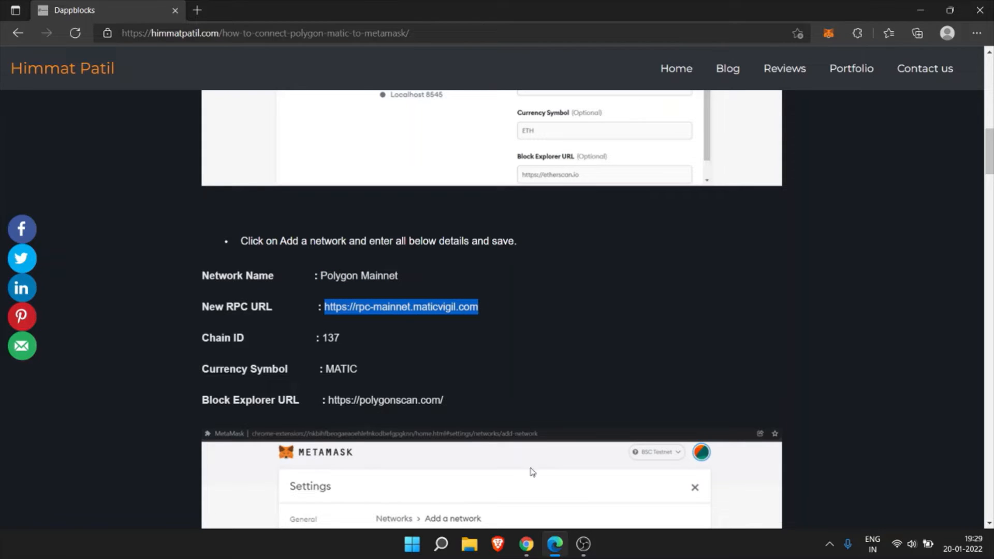
{"action": "left_click", "coordinate": [526, 544]}
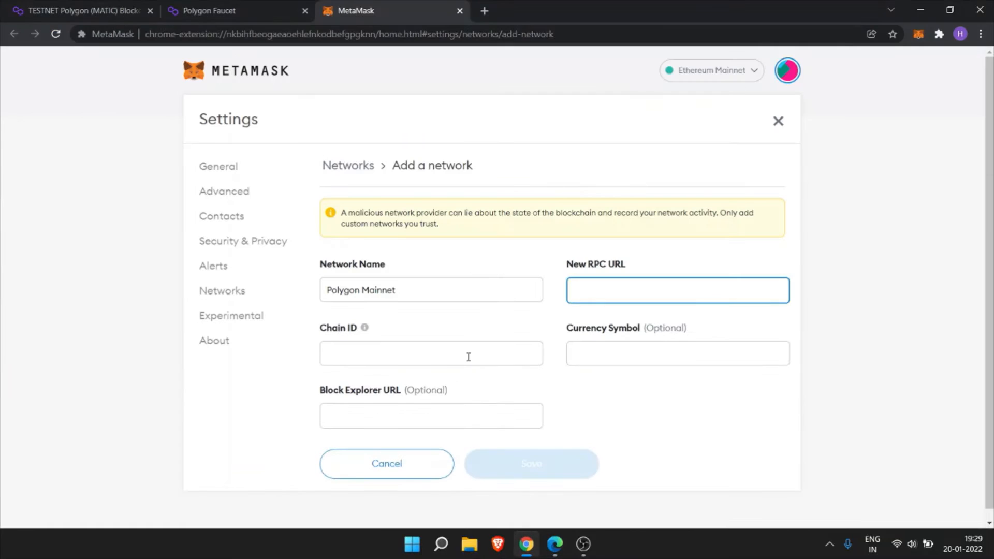
{"action": "key", "text": "ctrl+v"}
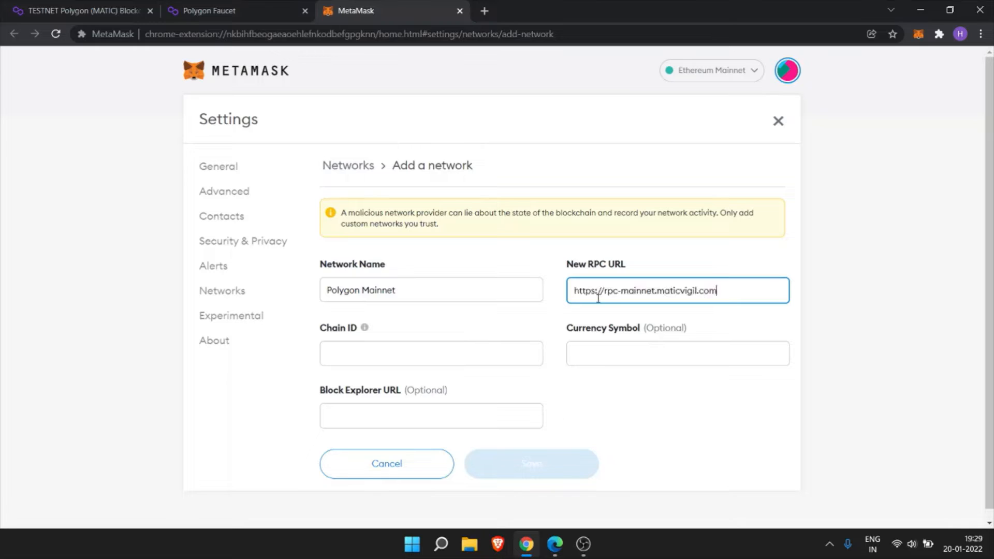
Set the new network's chain ID to 137 and its currency symbol to MATIC
{"action": "left_click", "coordinate": [456, 352]}
{"action": "type", "text": "137"}
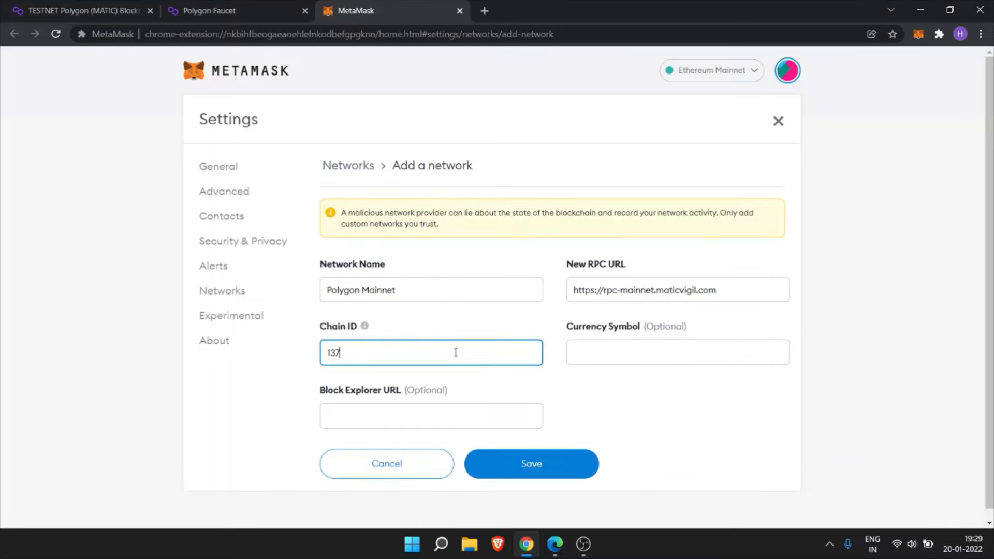
{"action": "left_click", "coordinate": [627, 350]}
{"action": "type", "text": "M"}
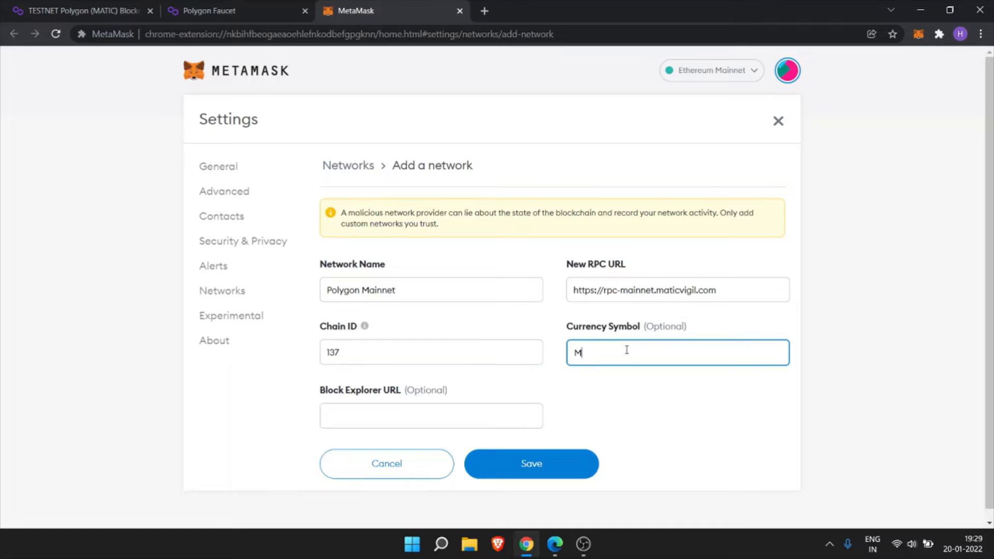
{"action": "type", "text": "ATIC"}
{"action": "left_click", "coordinate": [415, 418]}
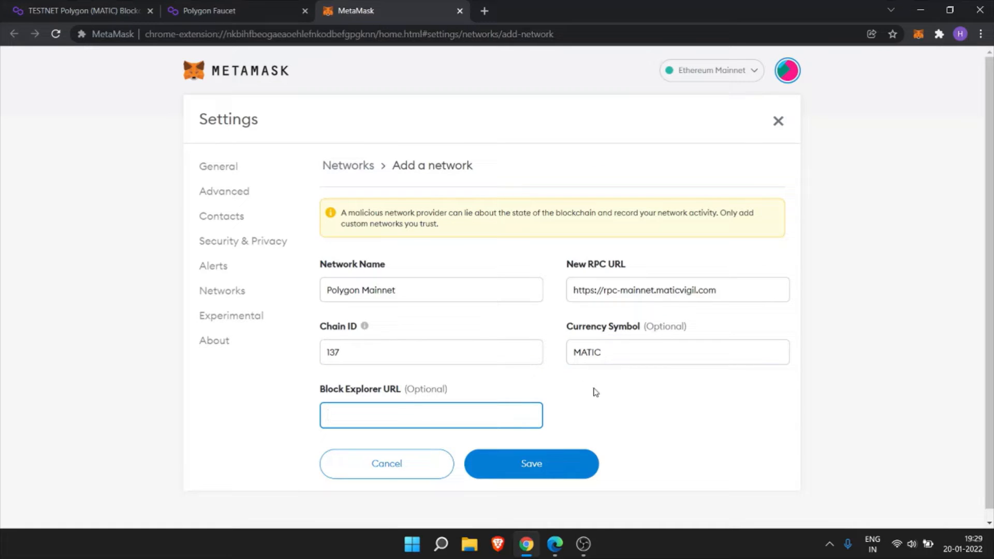
{"action": "left_click", "coordinate": [556, 544]}
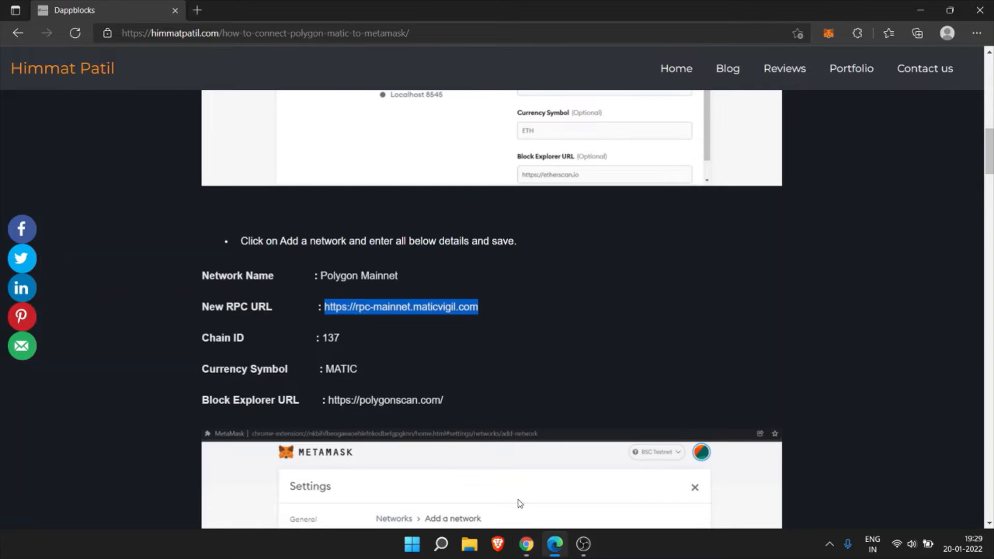
{"action": "left_click_drag", "start_coordinate": [328, 400], "coordinate": [445, 403]}
{"action": "key", "text": "ctrl+c"}
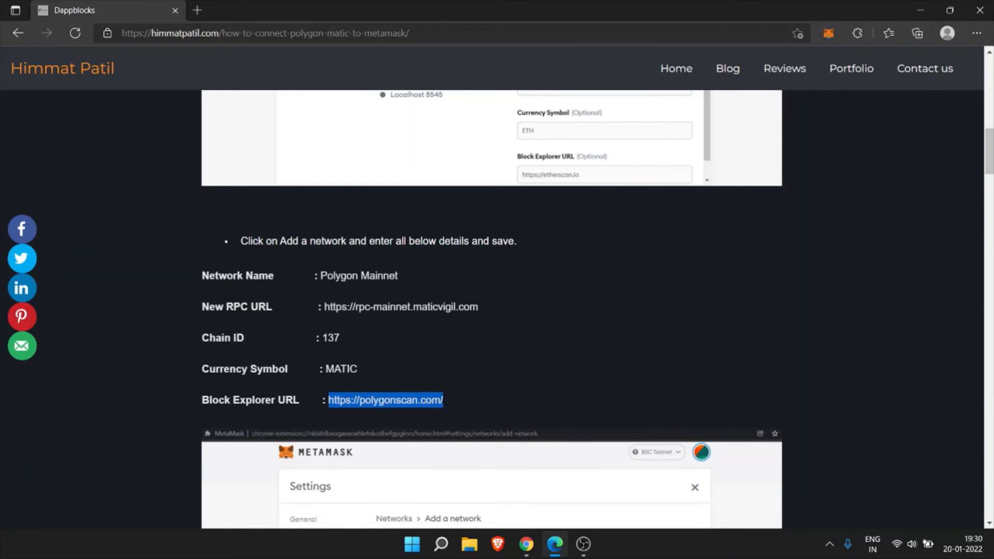
{"action": "left_click", "coordinate": [526, 544]}
{"action": "key", "text": "ctrl+v"}
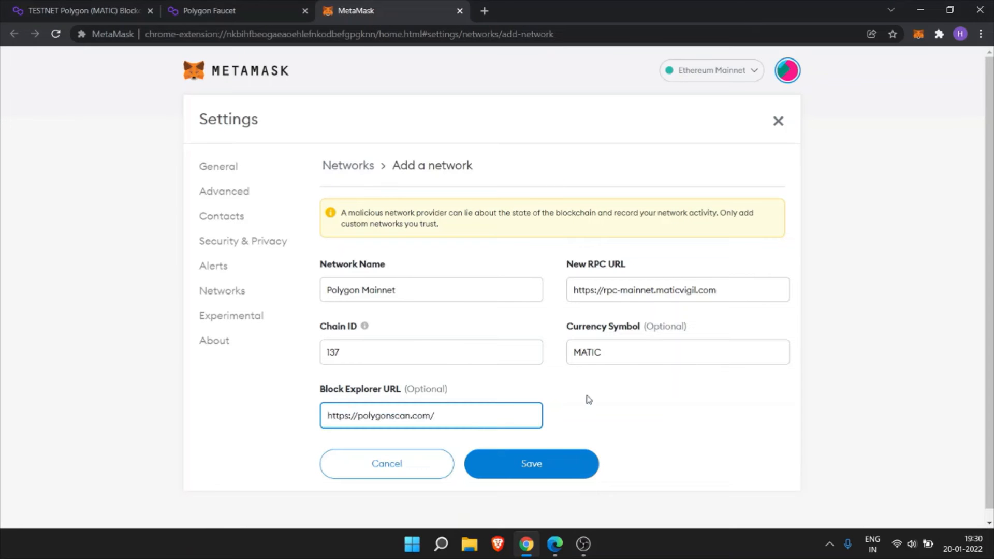
{"action": "left_click_drag", "start_coordinate": [586, 402], "coordinate": [541, 468]}
{"action": "left_click", "coordinate": [541, 467]}
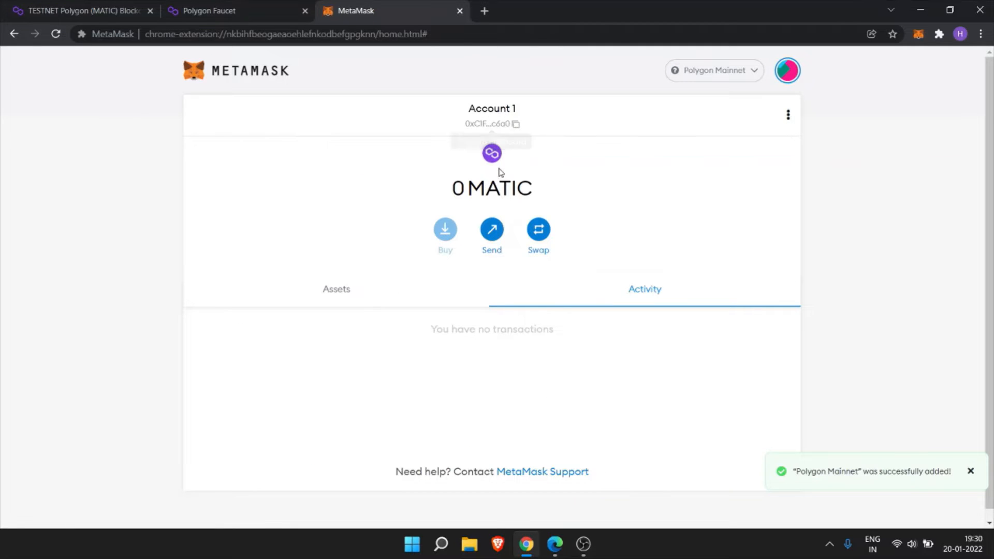
Check the account's MATIC balance, its assets and the wallet's list of networks
{"action": "double_click", "coordinate": [493, 190]}
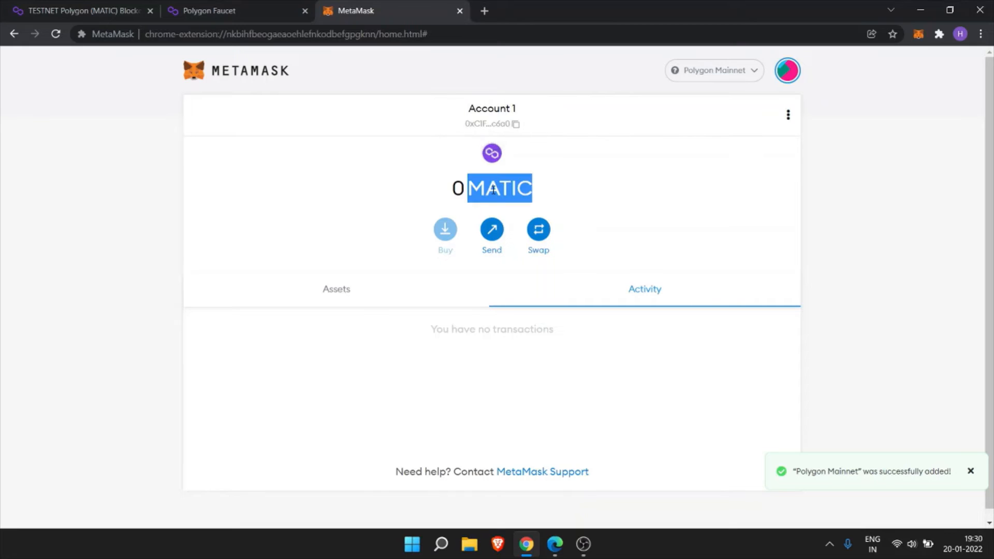
{"action": "left_click", "coordinate": [348, 306]}
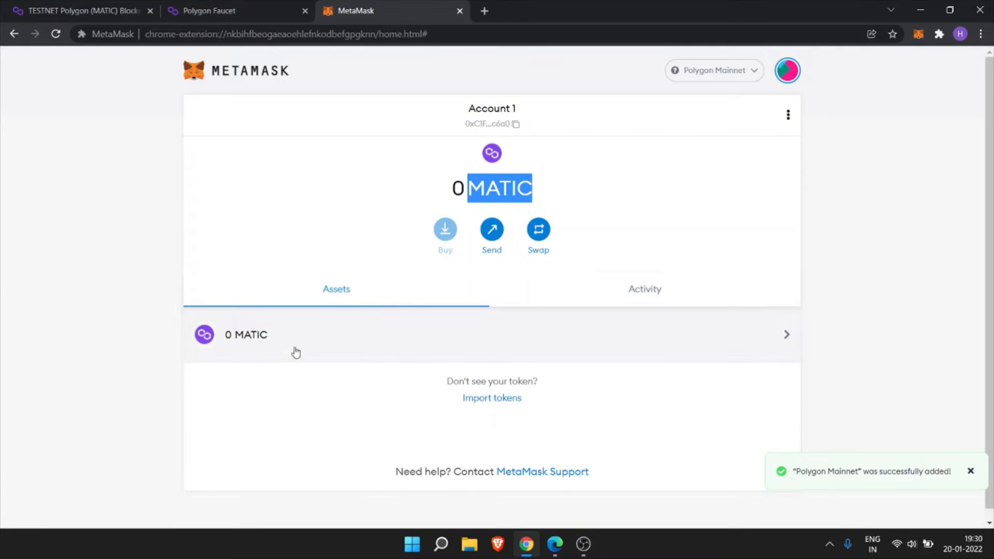
{"action": "left_click", "coordinate": [704, 221]}
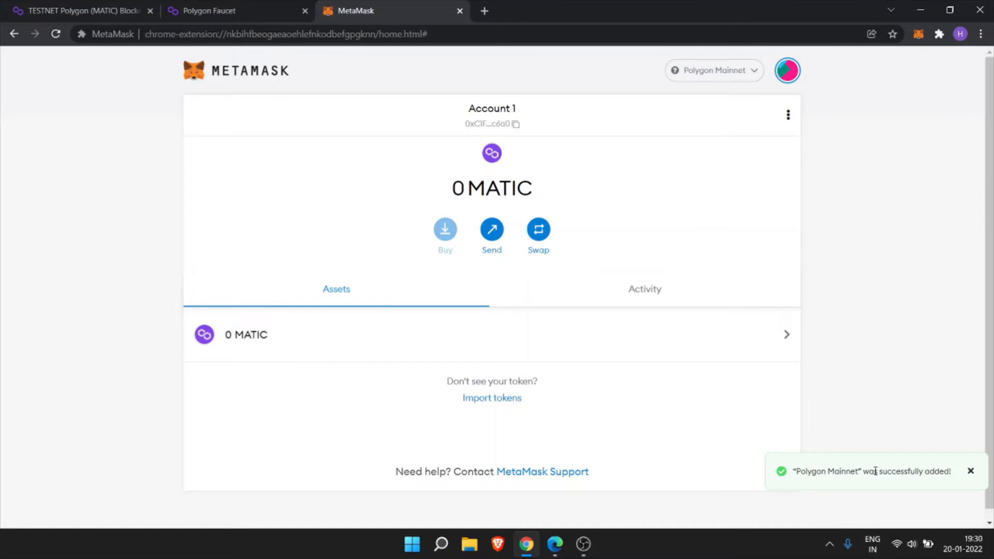
{"action": "left_click", "coordinate": [728, 80]}
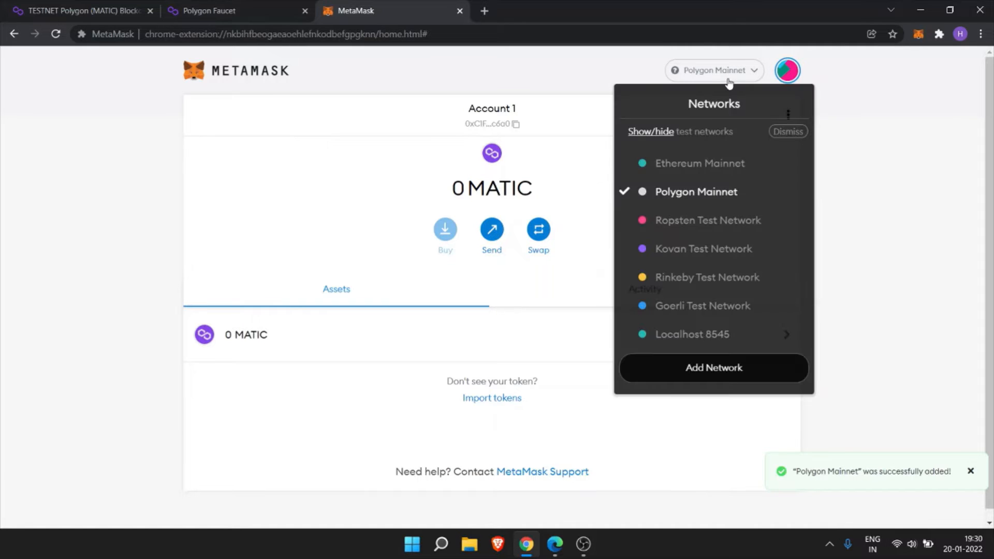
{"action": "left_click", "coordinate": [845, 285]}
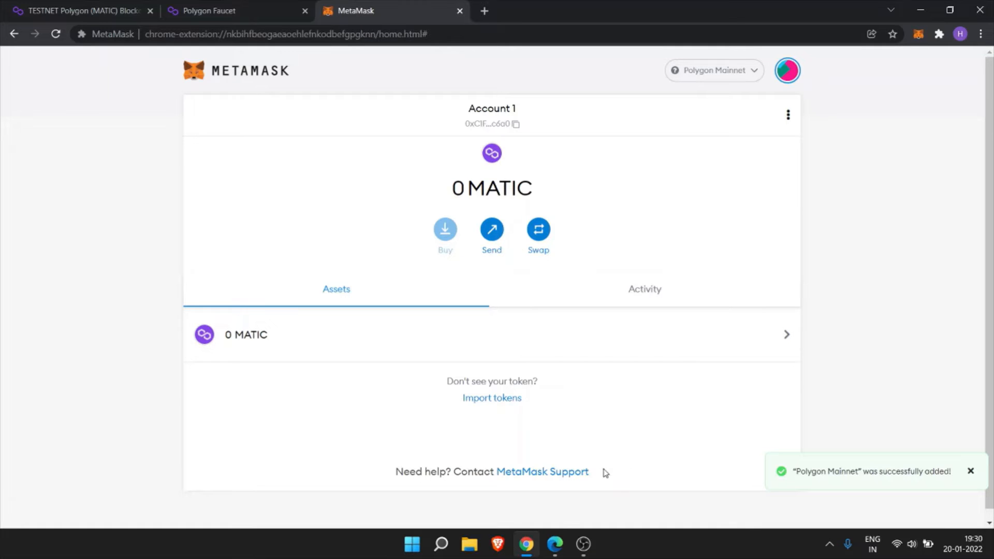
Find the Polygon testnet details in the Edge article and open a blank add-network form in MetaMask in Chrome
{"action": "left_click", "coordinate": [559, 544]}
{"action": "scroll", "coordinate": [556, 486], "scroll_direction": "down", "scroll_amount": 10}
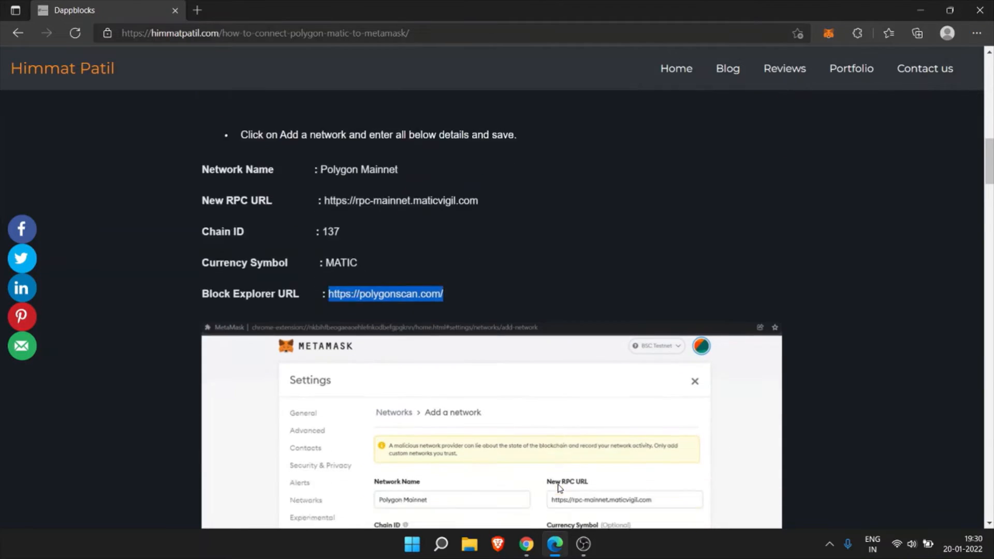
{"action": "scroll", "coordinate": [558, 487], "scroll_direction": "down", "scroll_amount": 8}
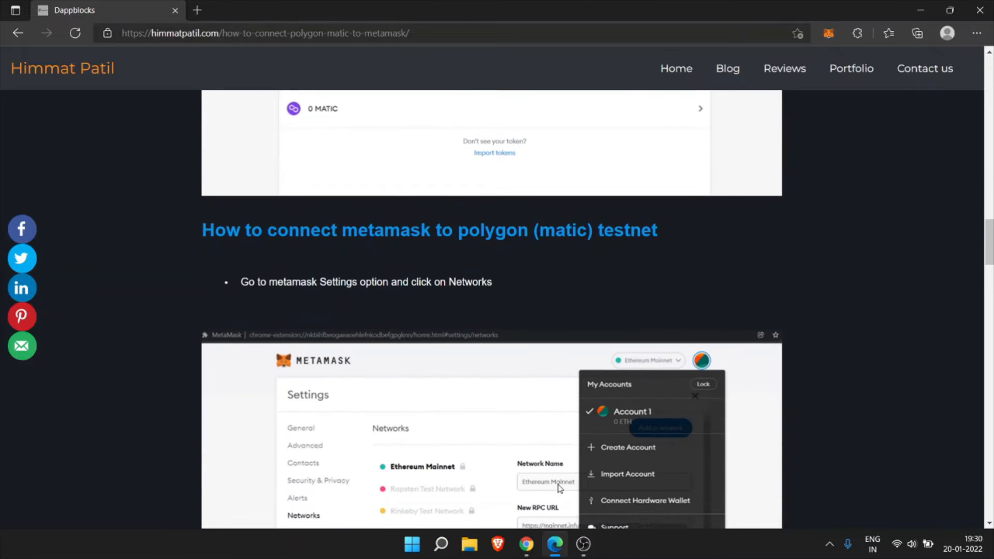
{"action": "scroll", "coordinate": [619, 226], "scroll_direction": "down", "scroll_amount": 7}
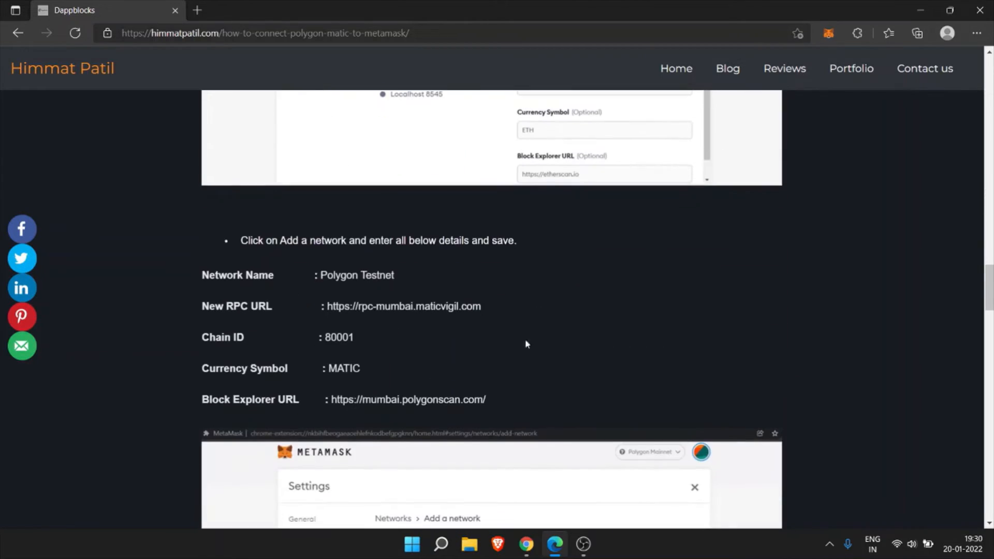
{"action": "left_click", "coordinate": [526, 544]}
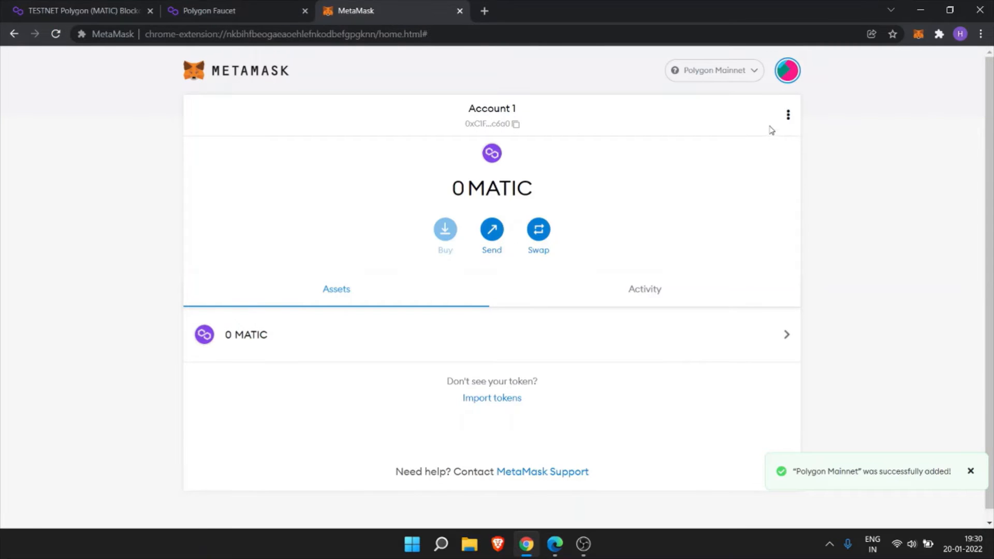
{"action": "left_click", "coordinate": [752, 77]}
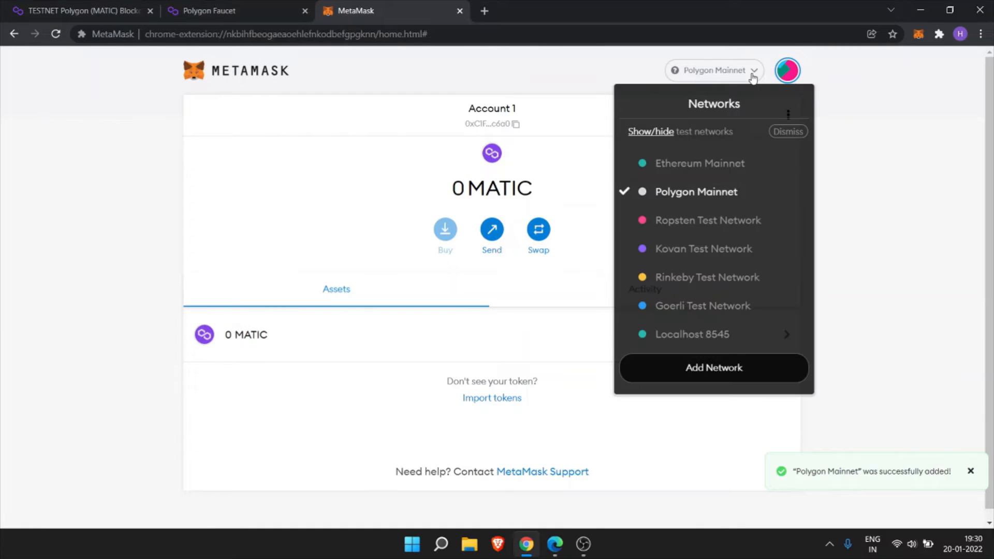
{"action": "left_click", "coordinate": [707, 368]}
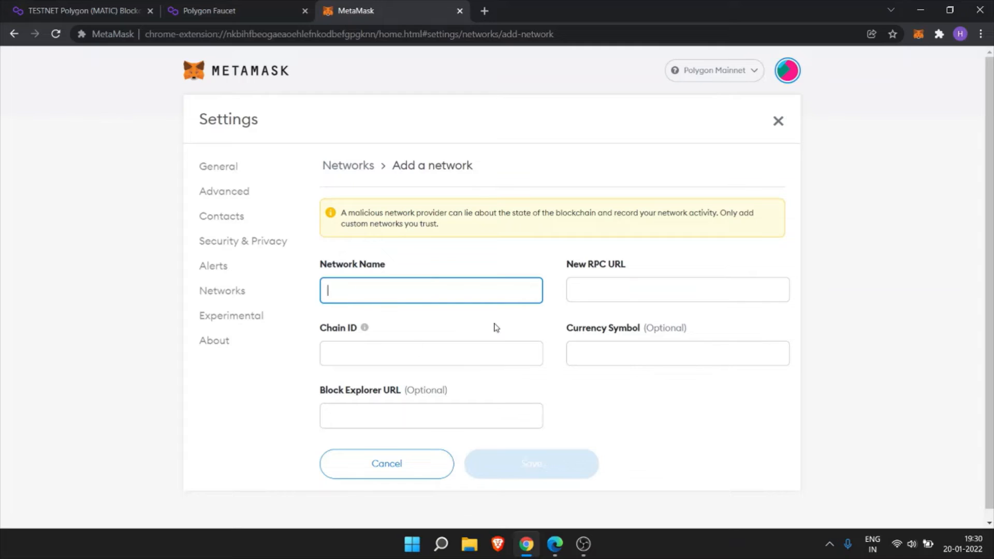
Copy the network name Polygon Testnet from the Edge article into the new network form in Chrome
{"action": "left_click", "coordinate": [555, 543]}
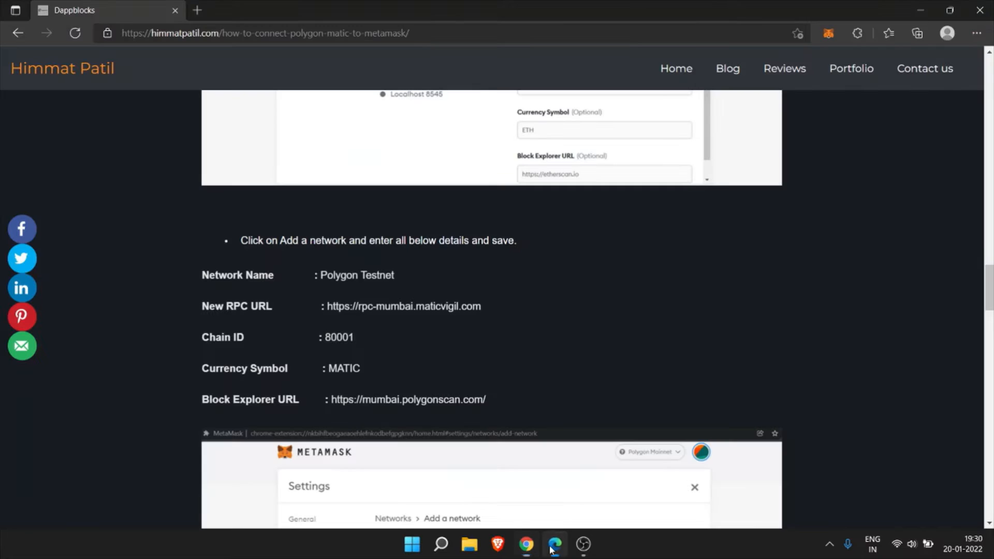
{"action": "left_click_drag", "start_coordinate": [321, 275], "coordinate": [395, 275]}
{"action": "key", "text": "ctrl+c"}
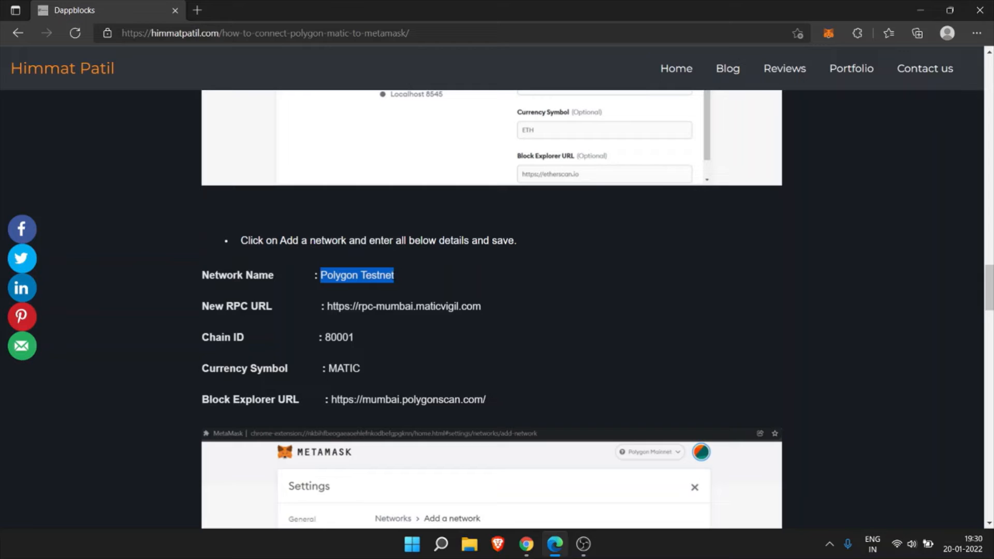
{"action": "key", "text": "alt+Tab"}
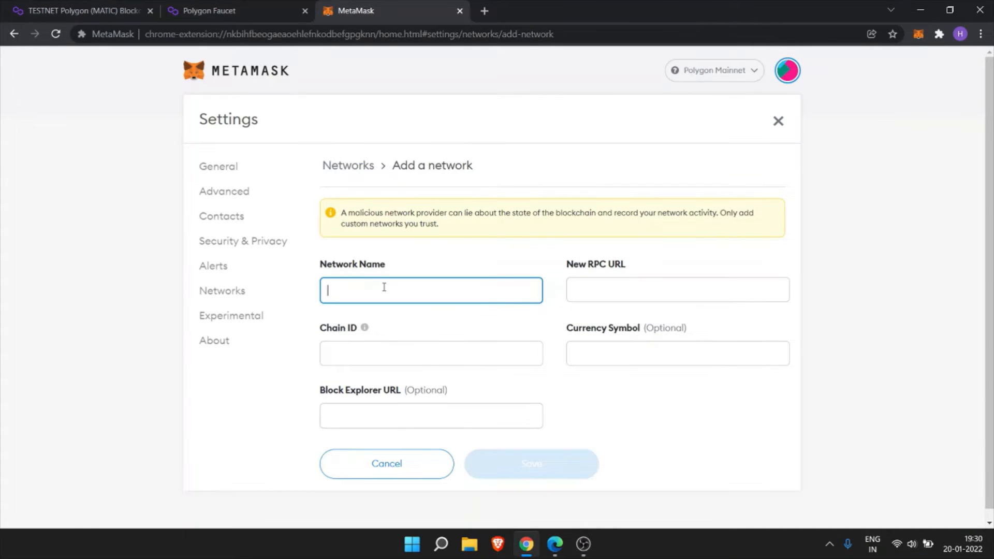
{"action": "key", "text": "ctrl+v"}
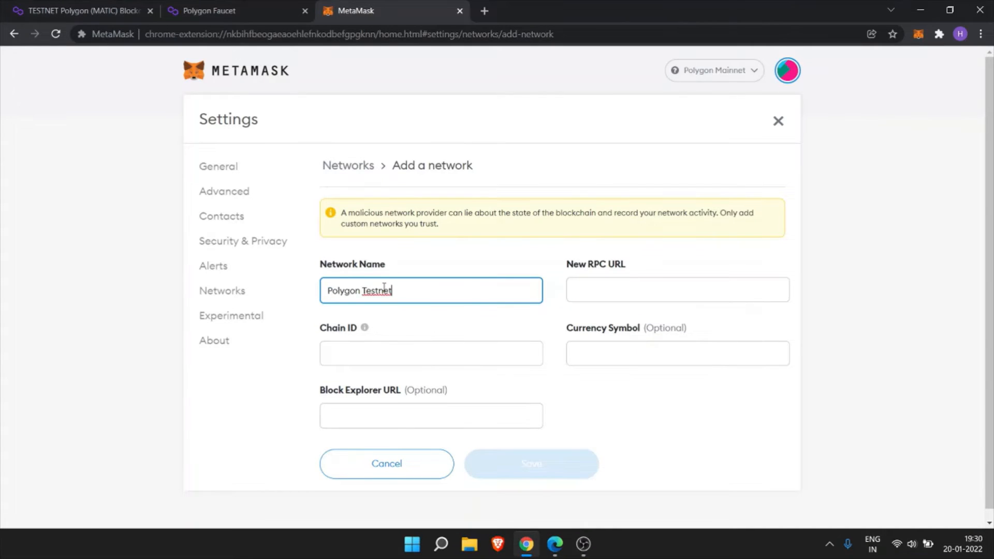
{"action": "left_click", "coordinate": [554, 544]}
{"action": "left_click_drag", "start_coordinate": [328, 306], "coordinate": [480, 304]}
{"action": "key", "text": "ctrl+c"}
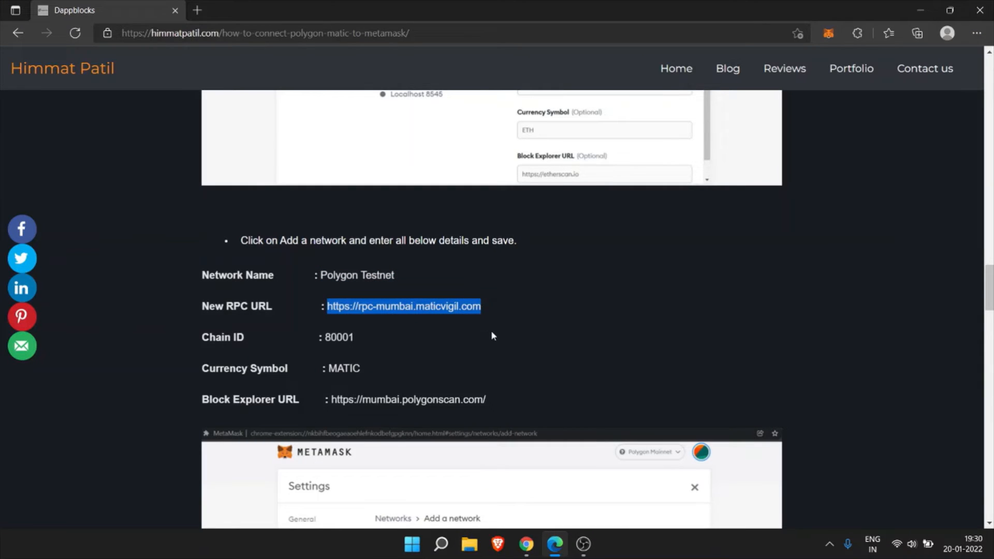
{"action": "left_click", "coordinate": [526, 543]}
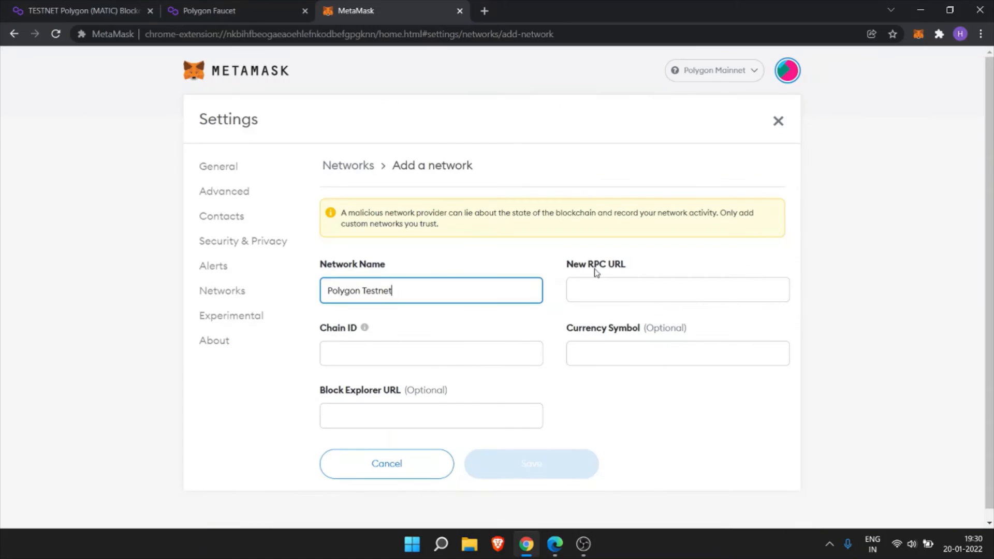
{"action": "left_click", "coordinate": [596, 283]}
{"action": "key", "text": "ctrl+v"}
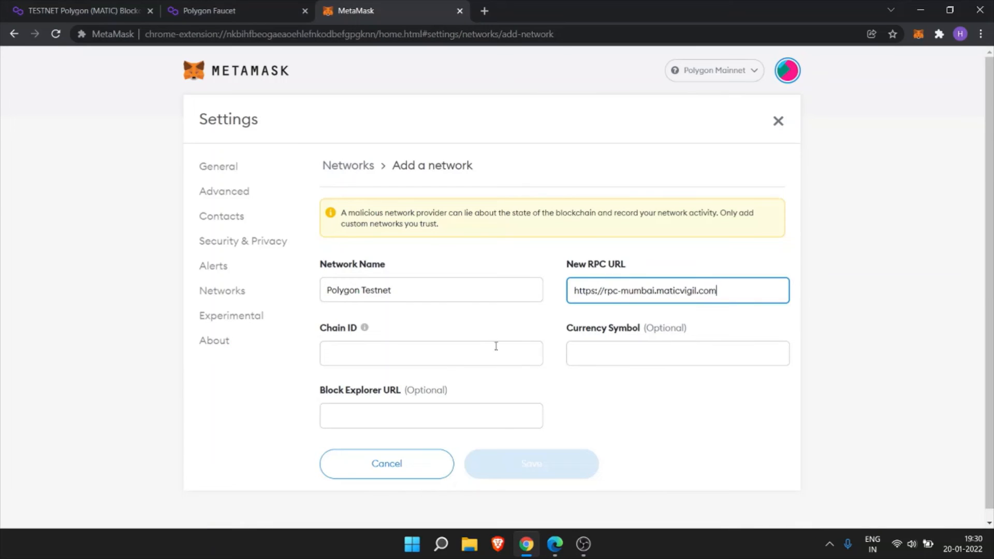
Copy the chain ID 80001 from the Edge article into the form in Chrome and set the currency symbol to MATIC
{"action": "left_click", "coordinate": [554, 544]}
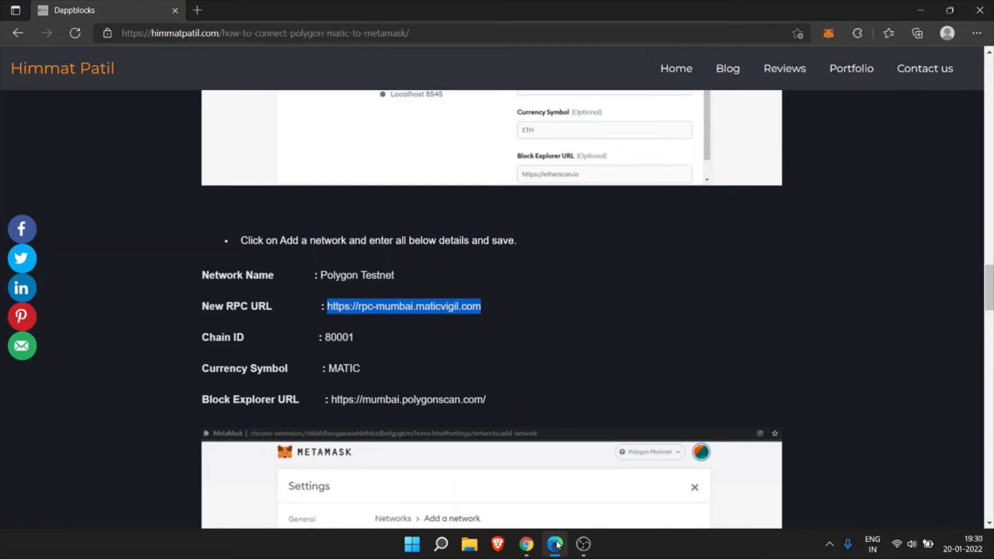
{"action": "double_click", "coordinate": [346, 338]}
{"action": "key", "text": "ctrl+c"}
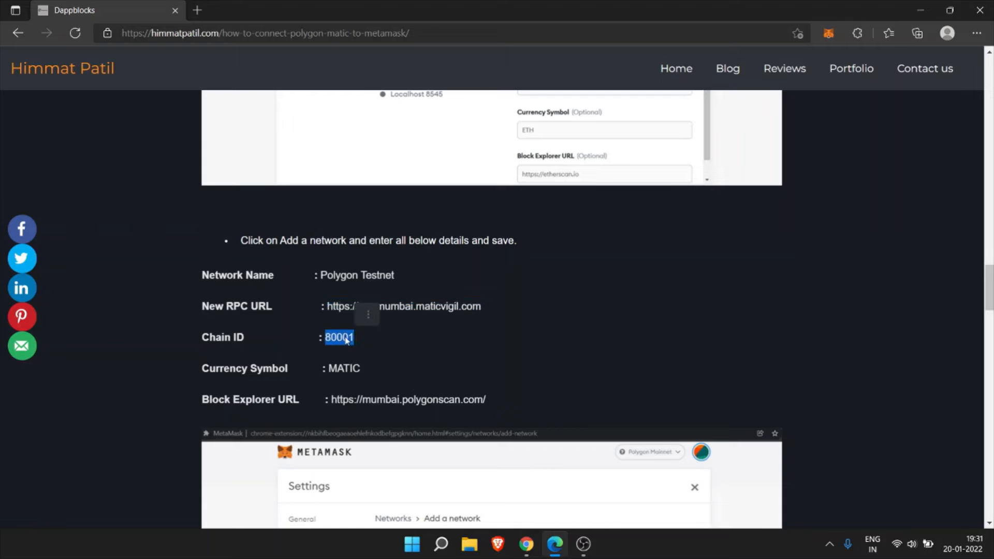
{"action": "left_click", "coordinate": [526, 542]}
{"action": "left_click", "coordinate": [426, 361]}
{"action": "key", "text": "ctrl+v"}
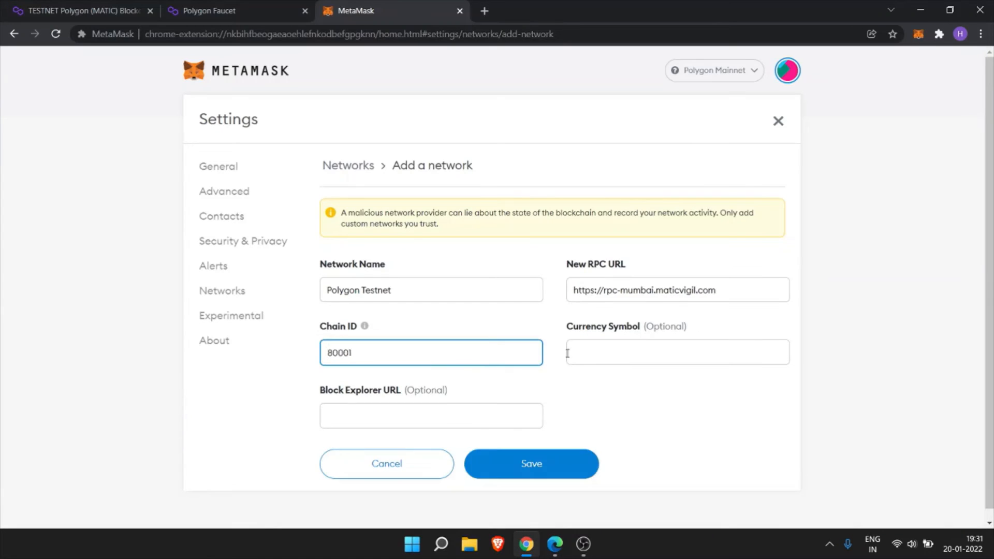
{"action": "left_click", "coordinate": [595, 357]}
{"action": "type", "text": "MAT"}
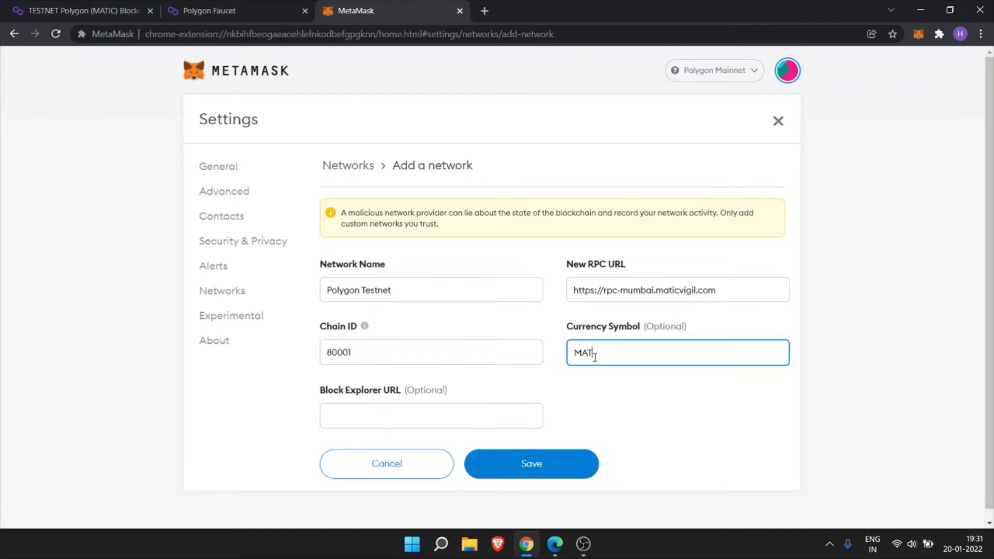
{"action": "type", "text": "IC"}
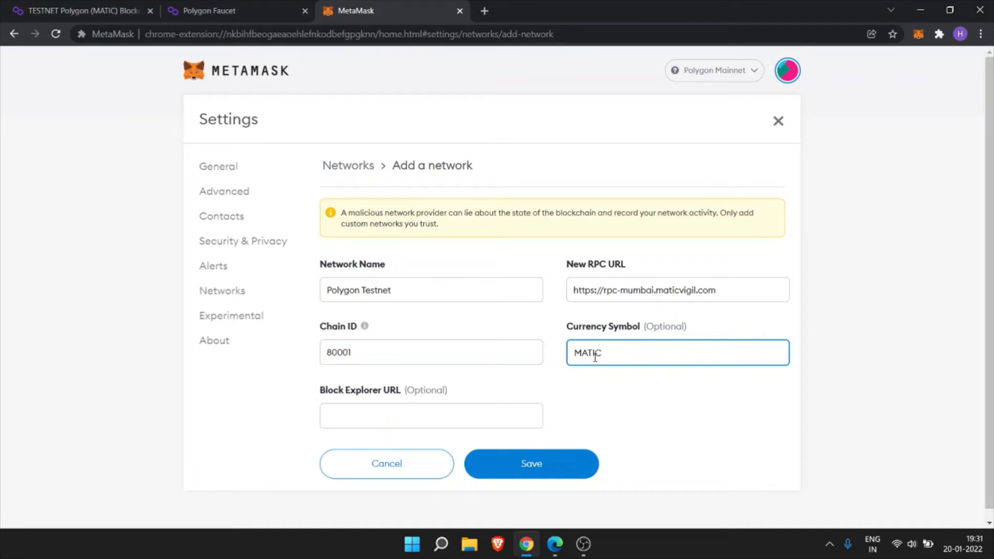
{"action": "left_click", "coordinate": [554, 544]}
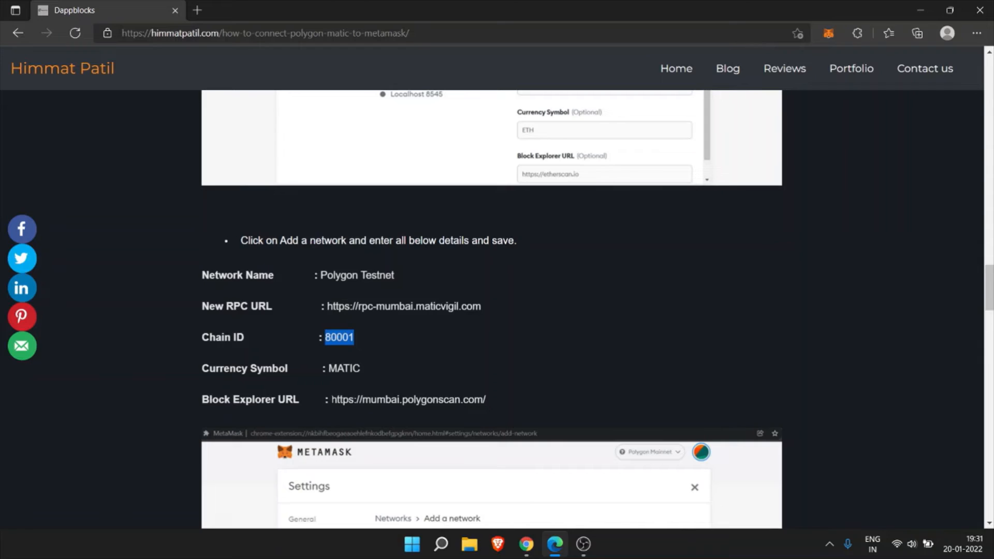
{"action": "left_click_drag", "start_coordinate": [331, 399], "coordinate": [490, 400]}
{"action": "key", "text": "ctrl+c"}
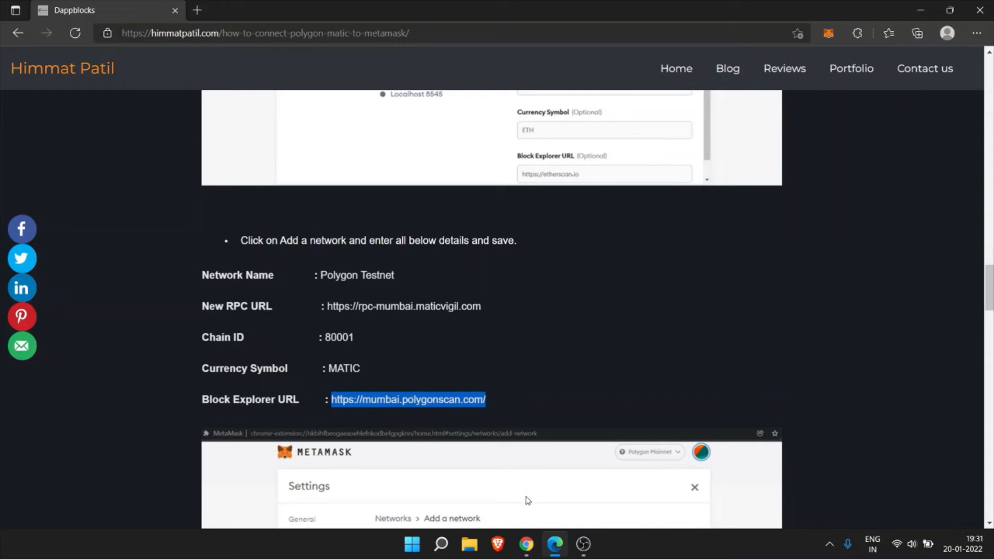
{"action": "left_click", "coordinate": [527, 544]}
{"action": "left_click", "coordinate": [422, 410]}
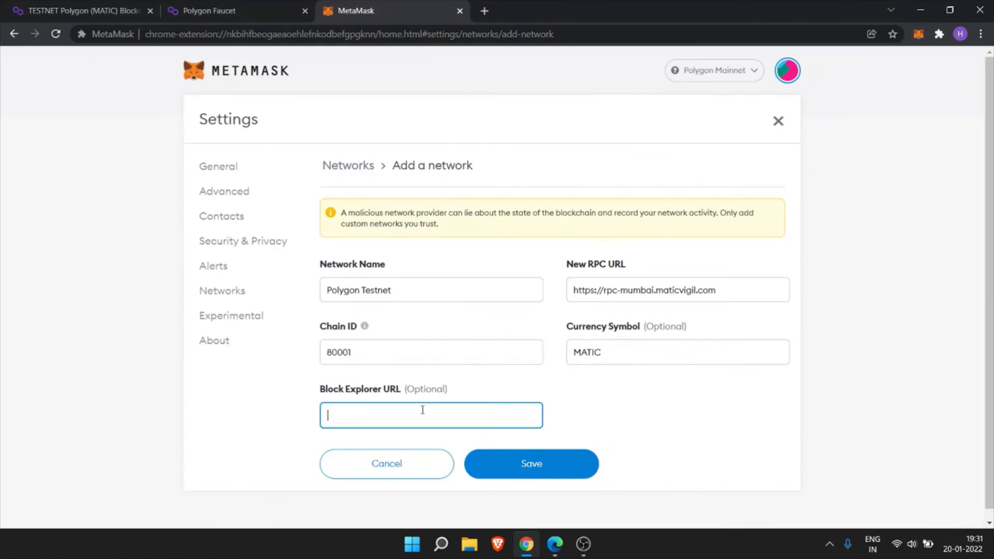
{"action": "key", "text": "ctrl+v"}
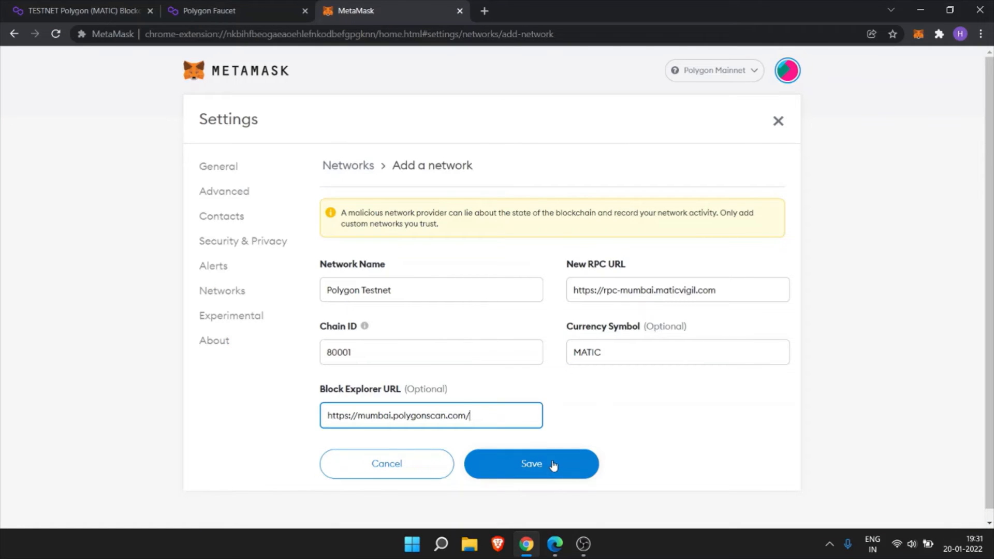
{"action": "left_click", "coordinate": [557, 465]}
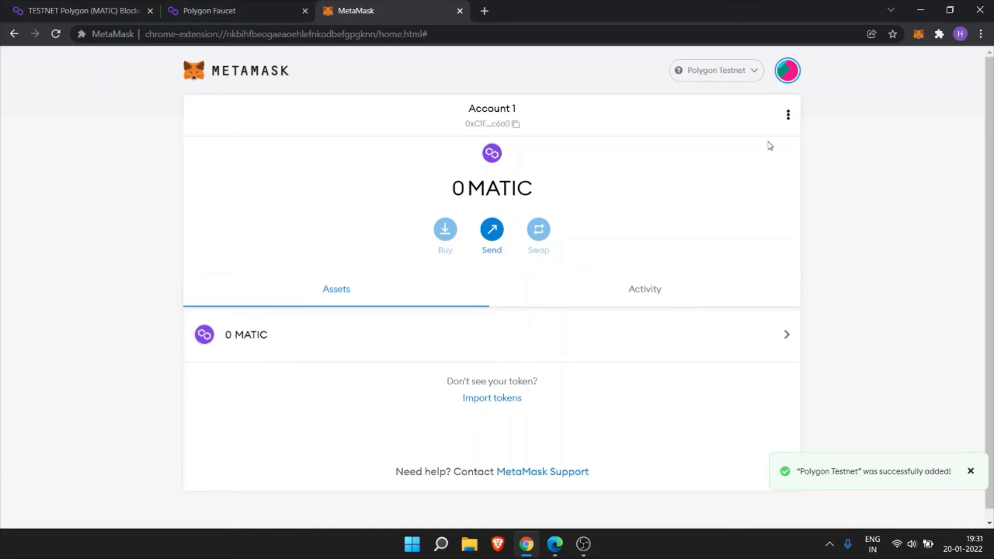
Switch the wallet's network to Polygon Mainnet and back to Polygon Testnet
{"action": "left_click", "coordinate": [735, 74]}
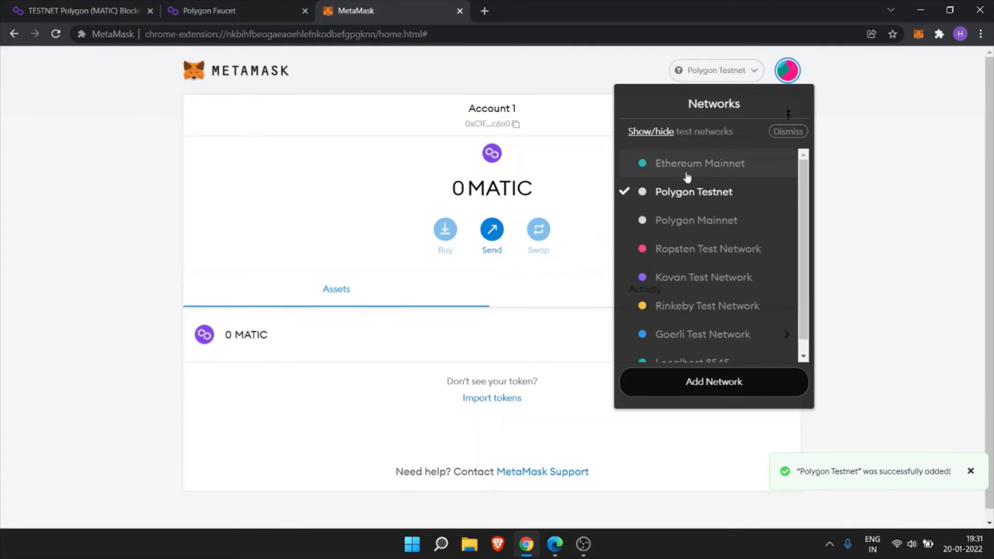
{"action": "left_click", "coordinate": [686, 228]}
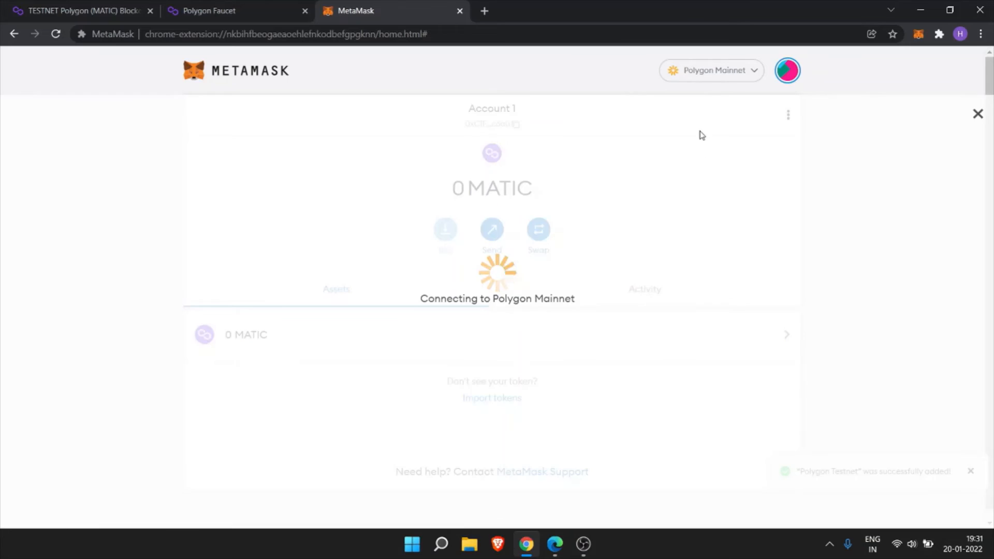
{"action": "left_click", "coordinate": [706, 75]}
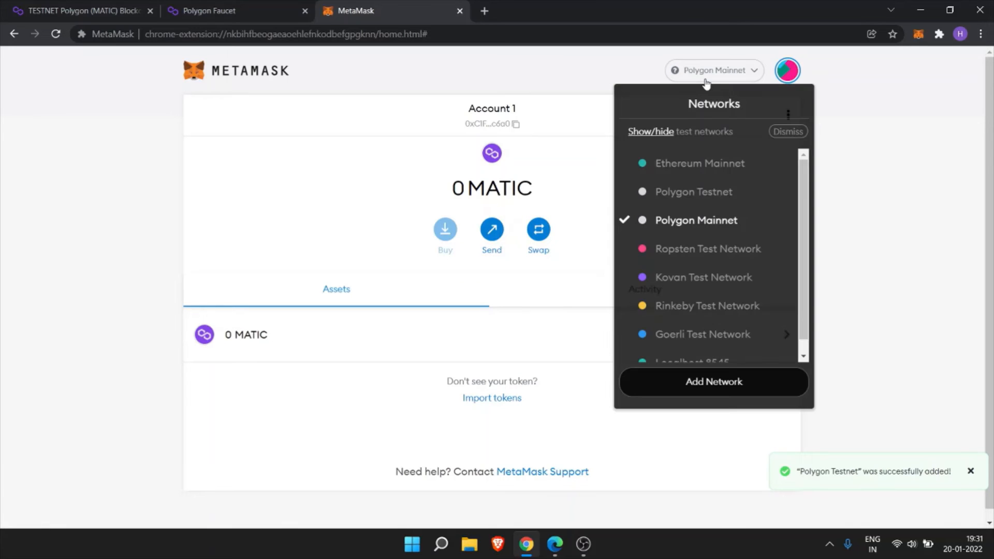
{"action": "left_click", "coordinate": [706, 192]}
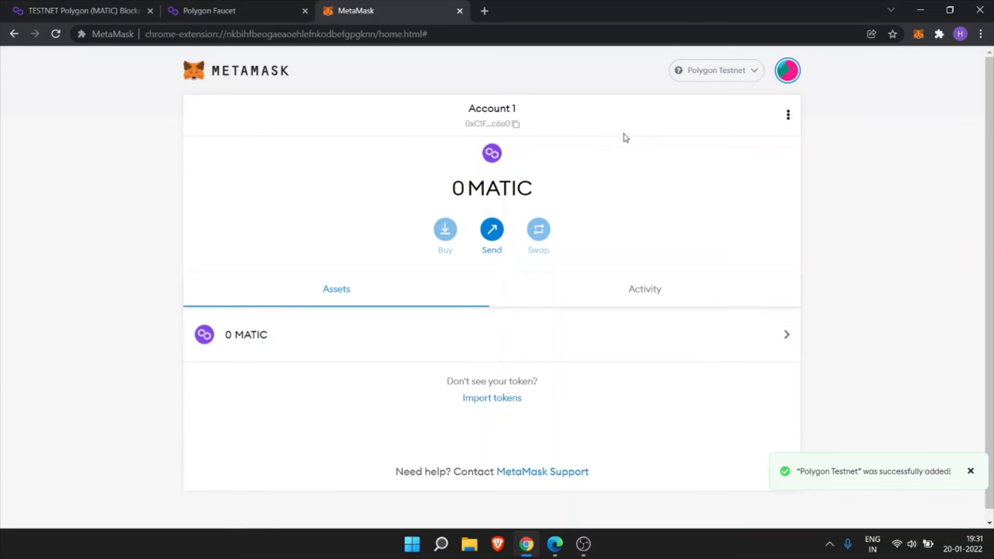
Copy the wallet account's address and look it up on the Mumbai Polygonscan explorer
{"action": "left_click", "coordinate": [478, 128]}
{"action": "left_click", "coordinate": [70, 10]}
{"action": "left_click", "coordinate": [160, 148]}
{"action": "key", "text": "ctrl+v"}
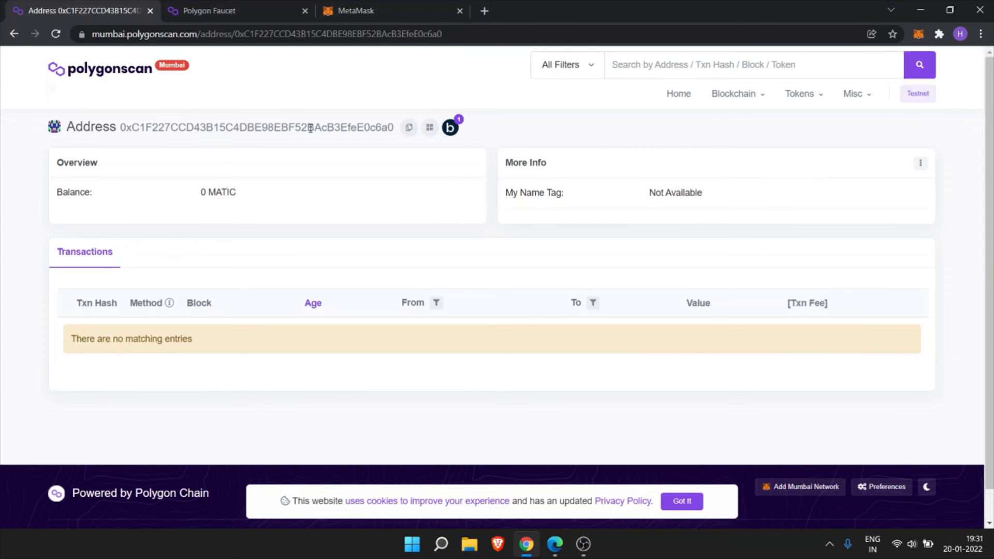
Request MATIC Token on the Mumbai network from the Polygon Faucet for the copied wallet address and confirm the transfer
{"action": "left_click", "coordinate": [221, 6]}
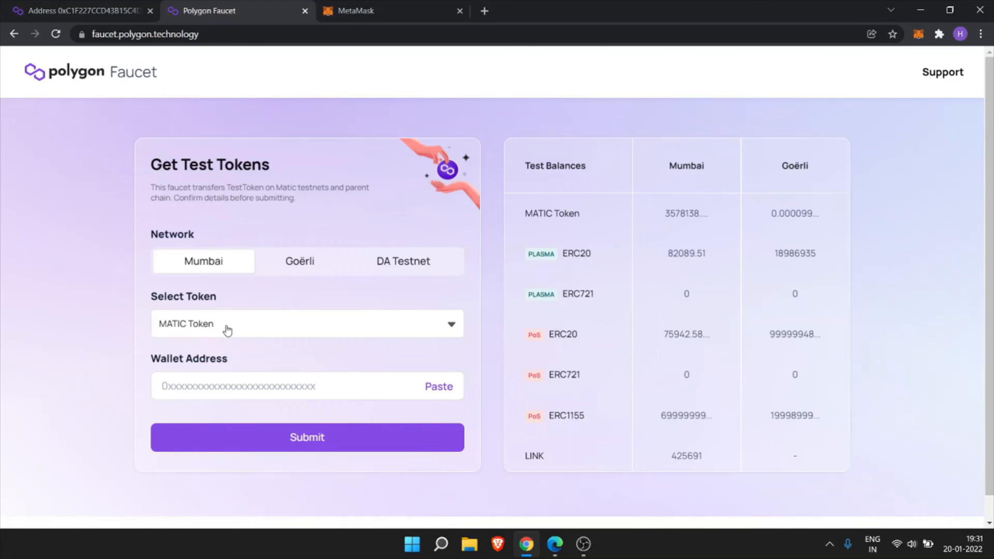
{"action": "left_click", "coordinate": [227, 328]}
{"action": "left_click", "coordinate": [227, 331]}
{"action": "left_click", "coordinate": [241, 385]}
{"action": "key", "text": "ctrl+v"}
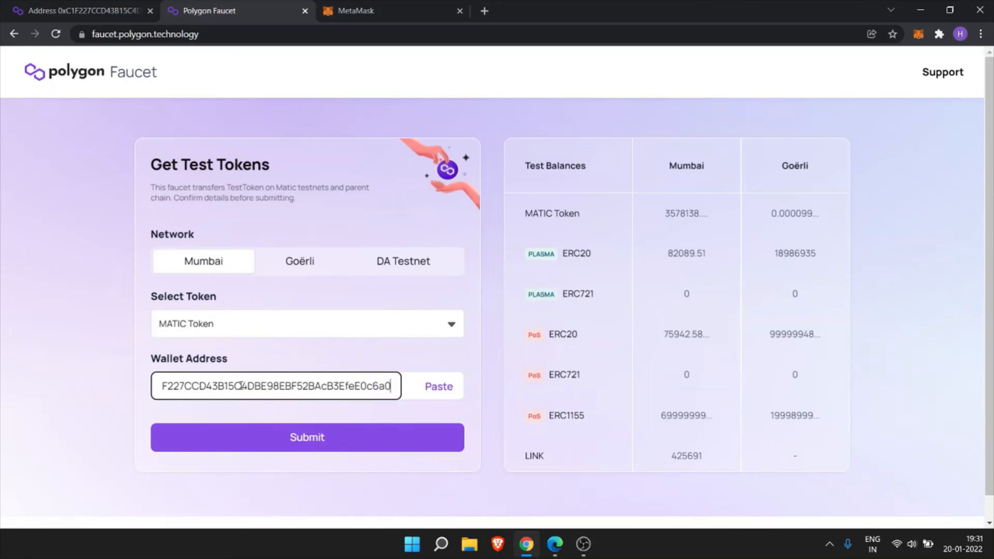
{"action": "left_click", "coordinate": [290, 444]}
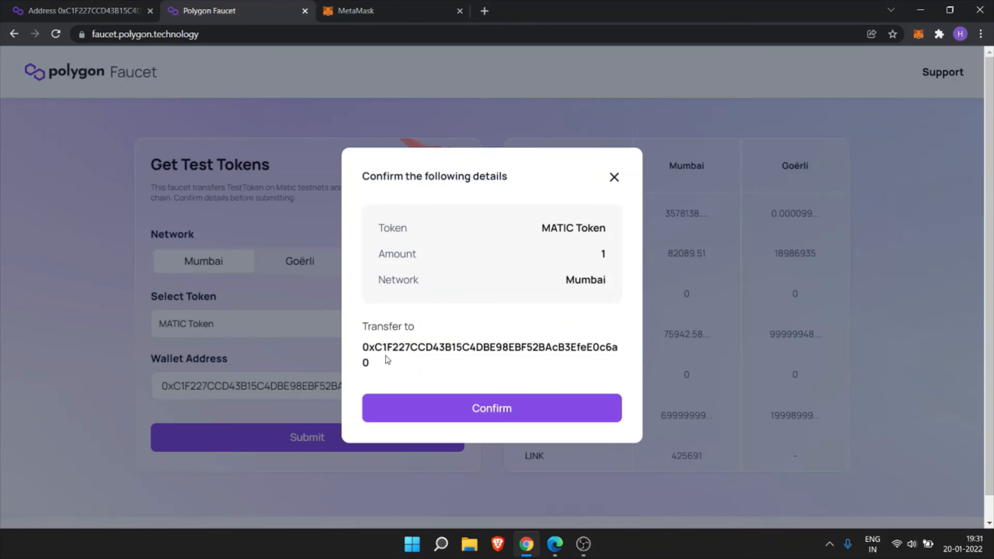
{"action": "left_click", "coordinate": [503, 422]}
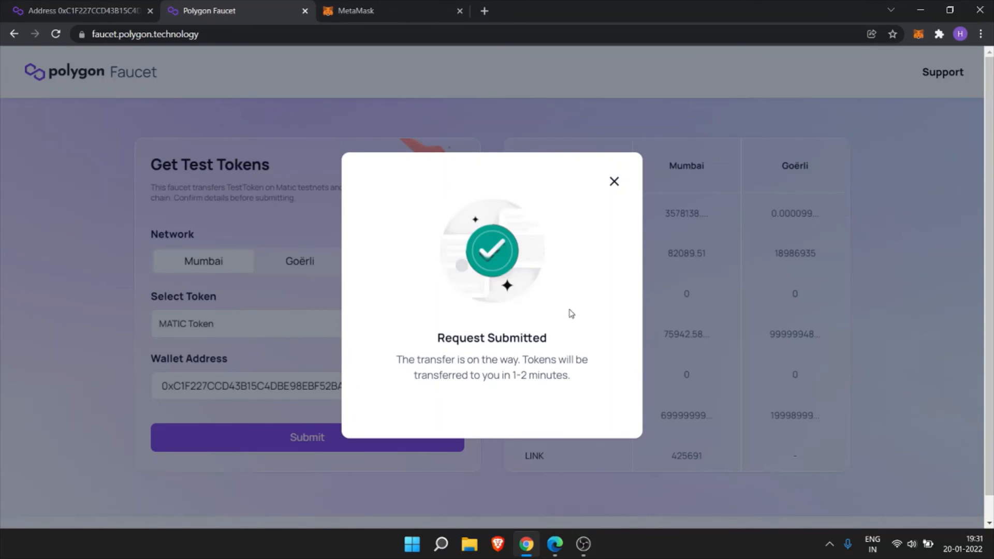
{"action": "left_click", "coordinate": [614, 184]}
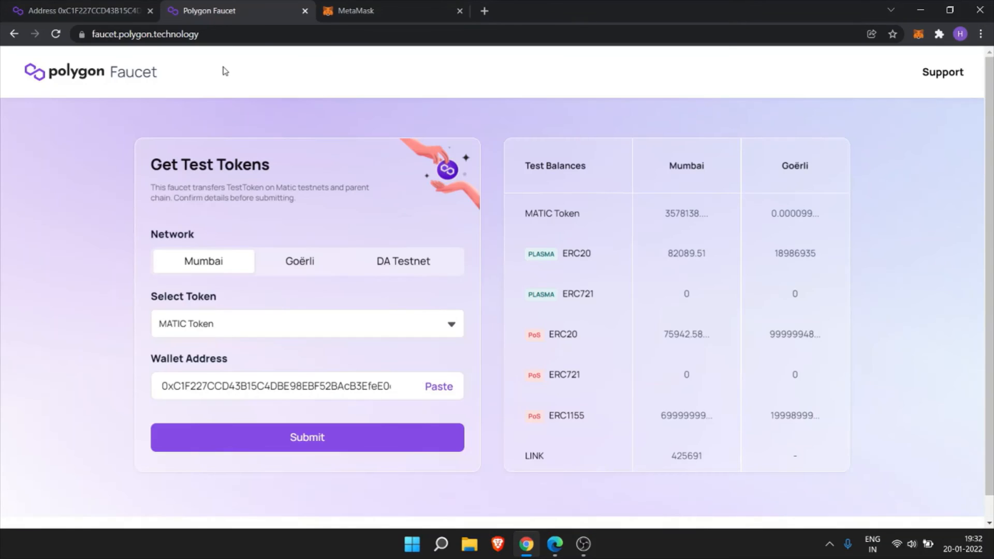
Reload the account's Polygonscan page and the MetaMask wallet to check the balance for the requested test MATIC
{"action": "left_click", "coordinate": [79, 7]}
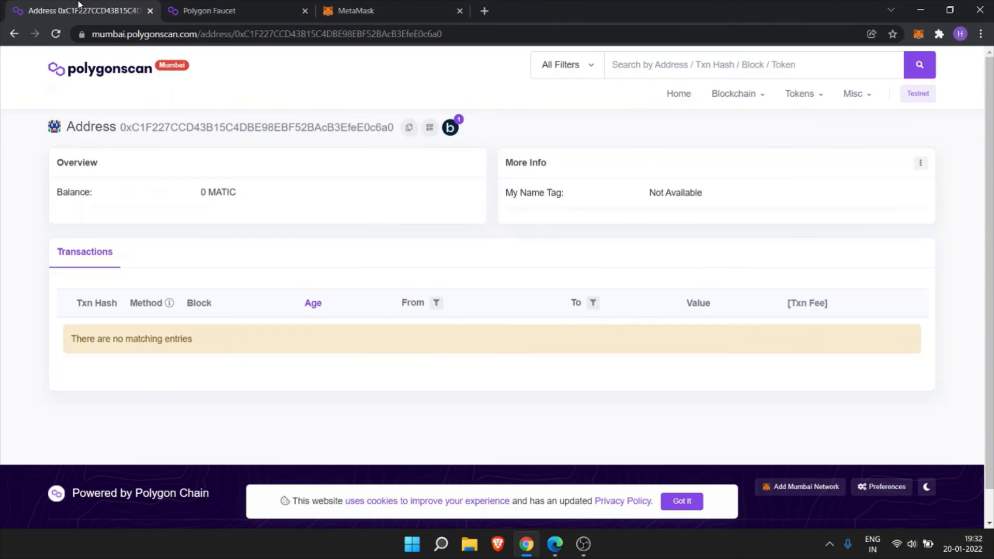
{"action": "left_click", "coordinate": [56, 35]}
{"action": "left_click", "coordinate": [224, 10]}
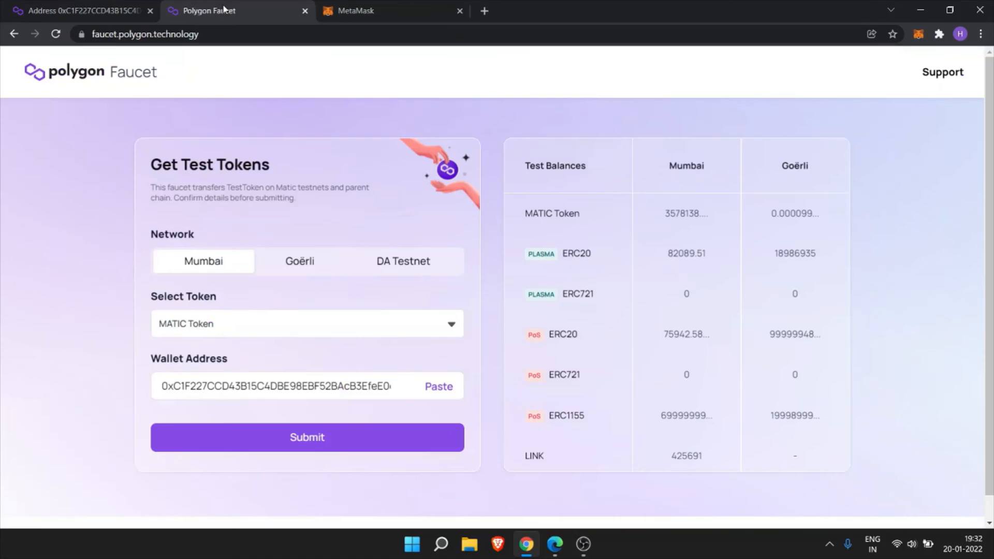
{"action": "left_click", "coordinate": [104, 9]}
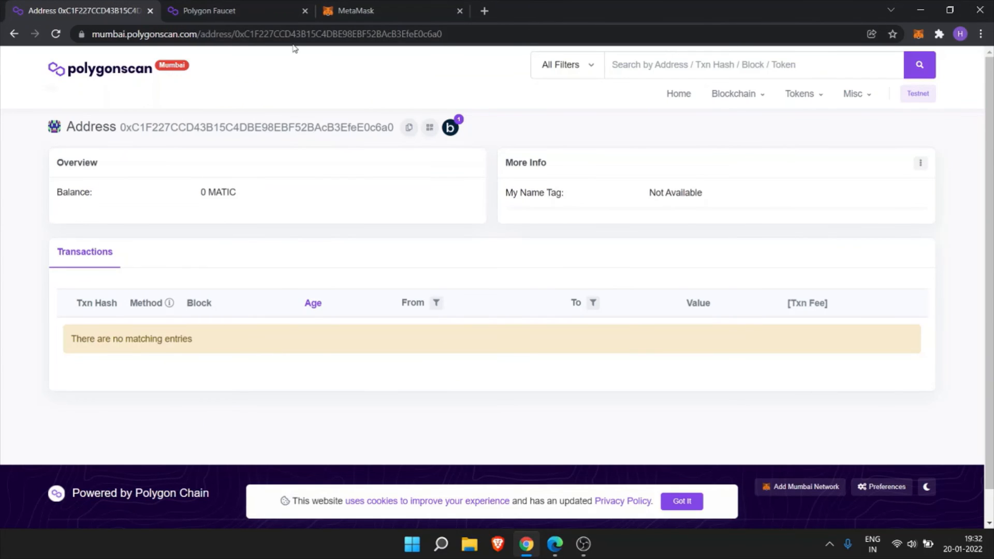
{"action": "left_click", "coordinate": [377, 3]}
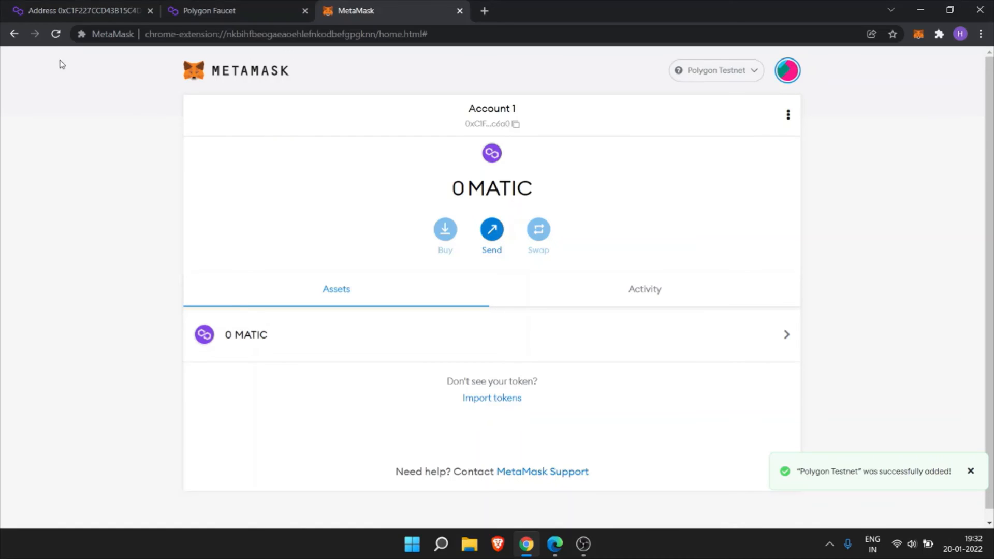
{"action": "left_click", "coordinate": [55, 34]}
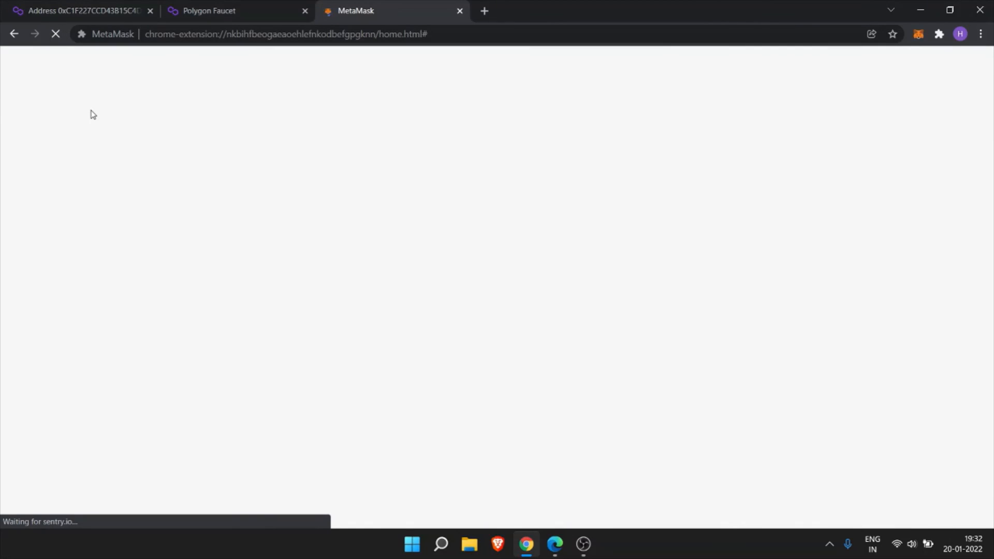
{"action": "left_click", "coordinate": [68, 10]}
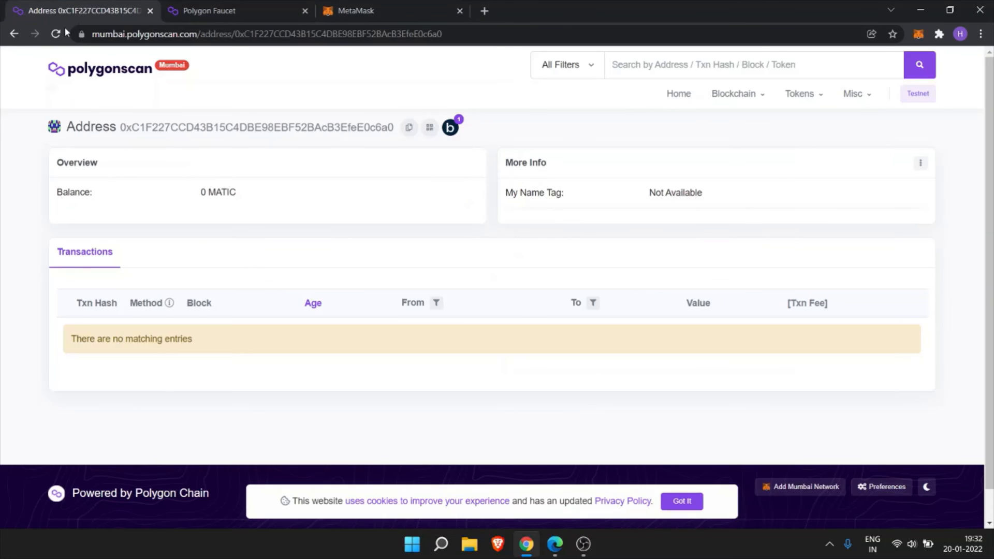
{"action": "left_click", "coordinate": [57, 34]}
{"action": "left_click", "coordinate": [55, 35]}
{"action": "double_click", "coordinate": [206, 192]}
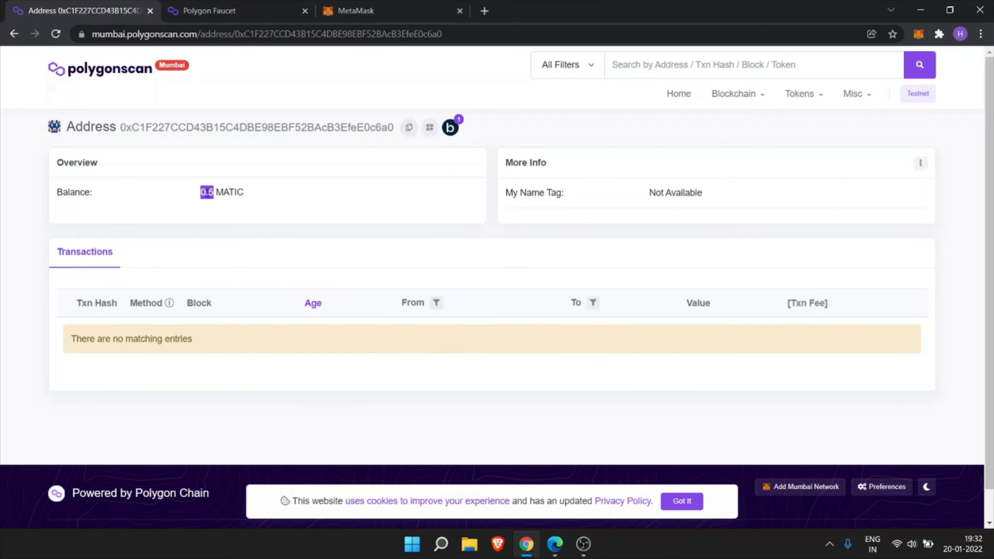
{"action": "double_click", "coordinate": [232, 192]}
Check the account's MATIC balance on Polygon Testnet in the MetaMask wallet
{"action": "left_click", "coordinate": [364, 9]}
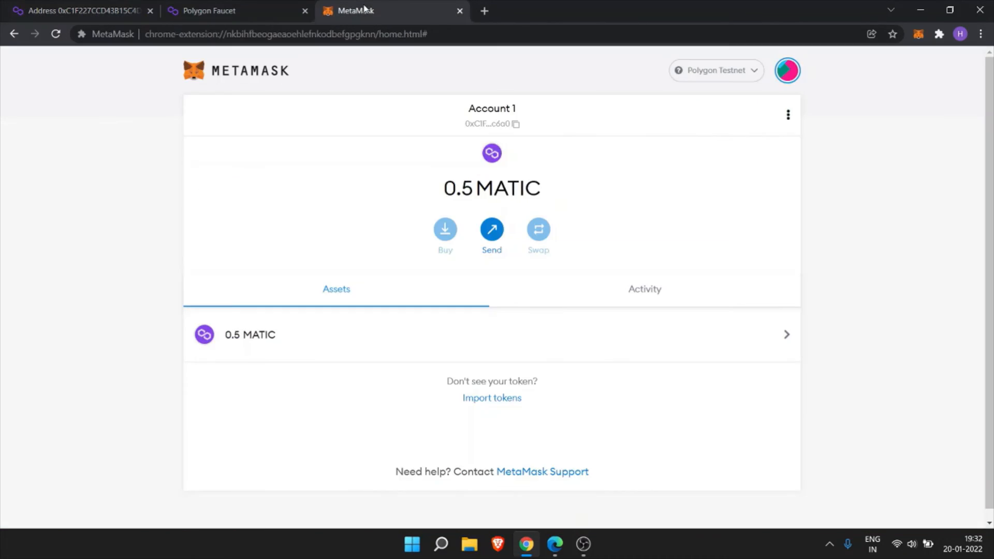
{"action": "double_click", "coordinate": [464, 192]}
{"action": "left_click", "coordinate": [489, 192]}
{"action": "double_click", "coordinate": [489, 191]}
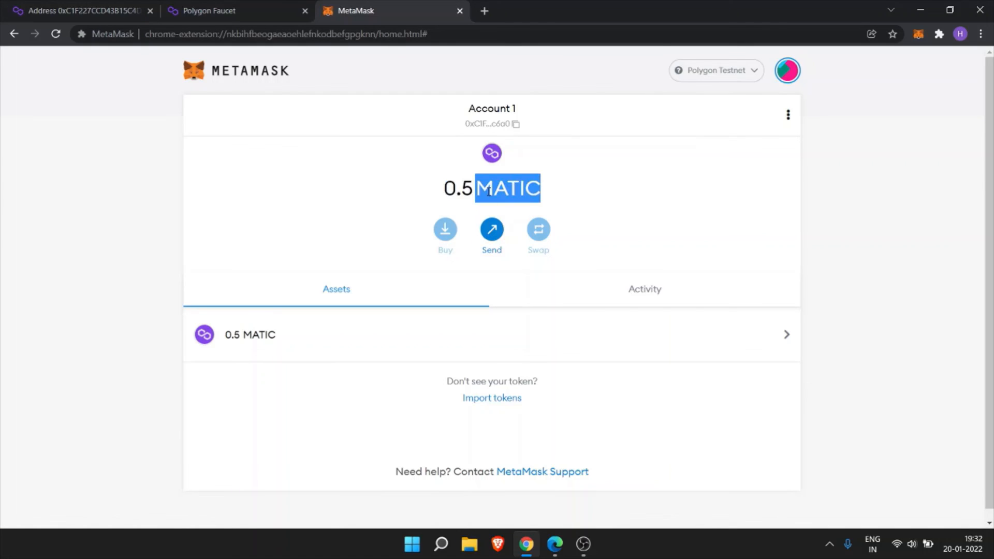
{"action": "left_click", "coordinate": [487, 236]}
{"action": "left_click", "coordinate": [592, 112]}
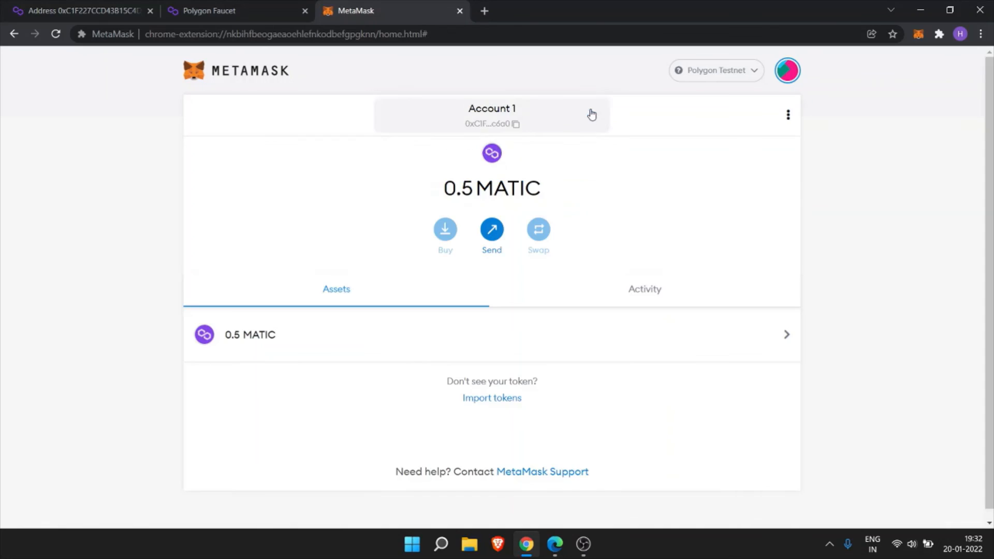